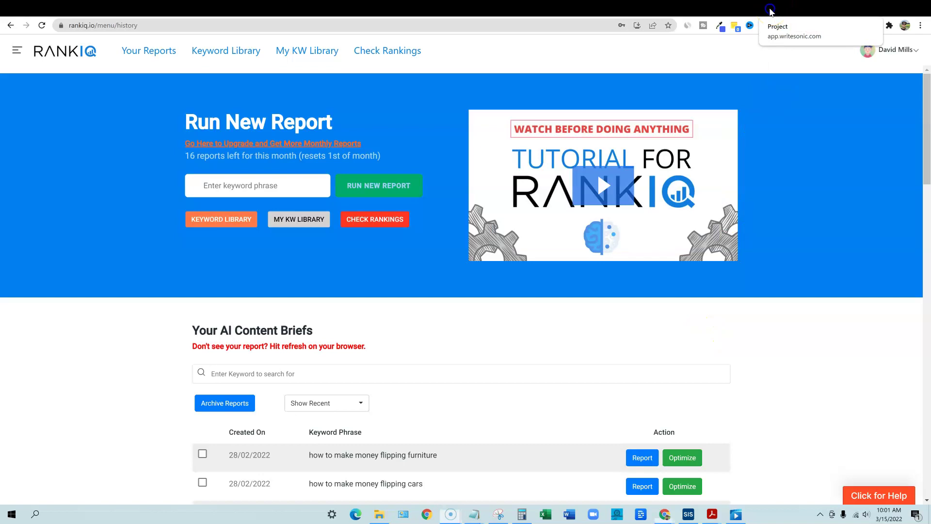
Switch to the Writesonic project and browse the New Copy template cards
{"action": "left_click", "coordinate": [774, 12]}
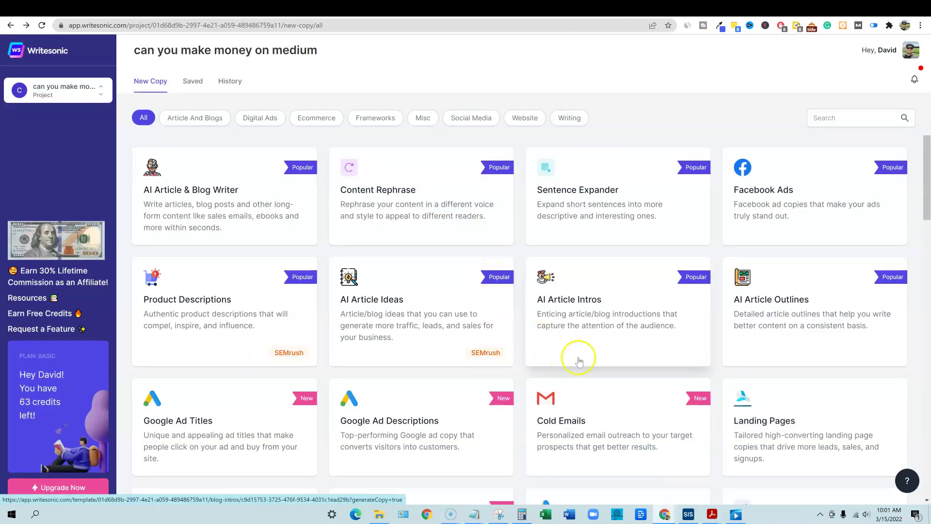
{"action": "scroll", "coordinate": [481, 328], "scroll_direction": "down", "scroll_amount": 4}
{"action": "scroll", "coordinate": [477, 331], "scroll_direction": "down", "scroll_amount": 3}
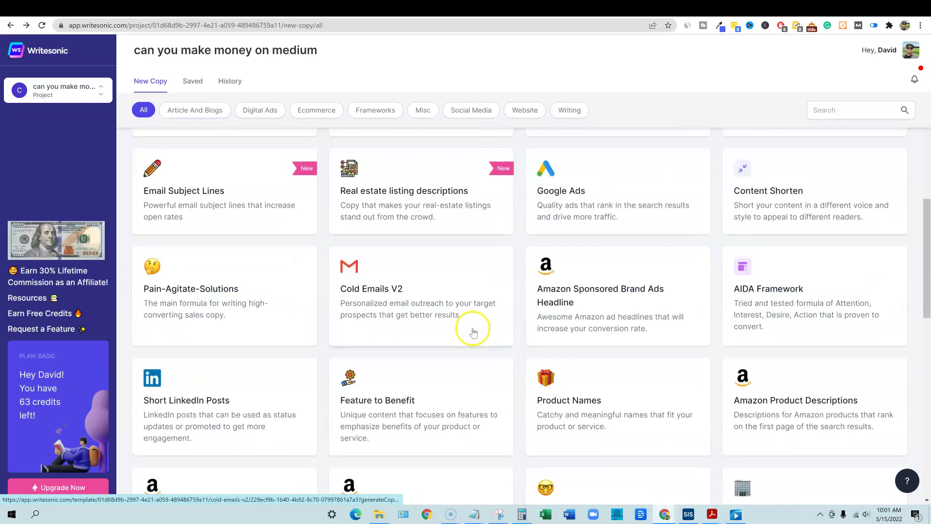
{"action": "scroll", "coordinate": [474, 332], "scroll_direction": "down", "scroll_amount": 2}
{"action": "scroll", "coordinate": [474, 333], "scroll_direction": "up", "scroll_amount": 2}
{"action": "scroll", "coordinate": [481, 333], "scroll_direction": "up", "scroll_amount": 2}
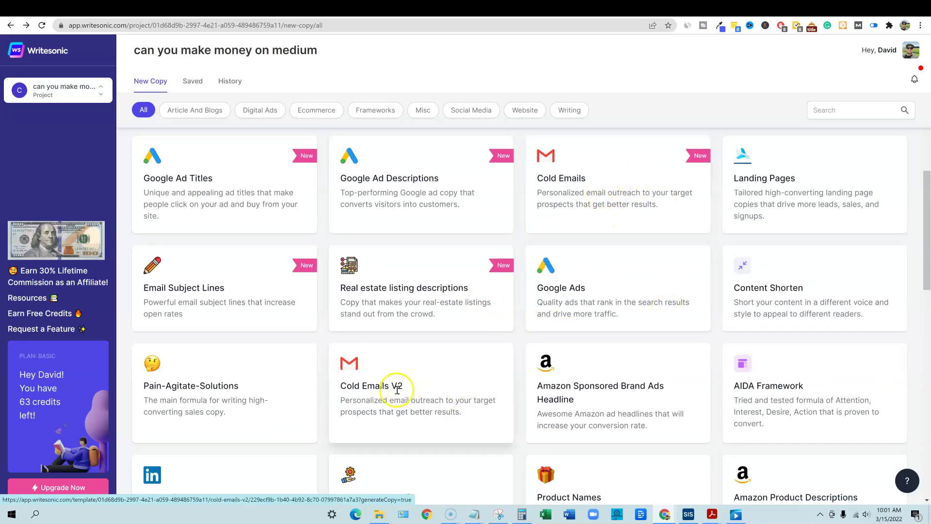
{"action": "left_click", "coordinate": [442, 400]}
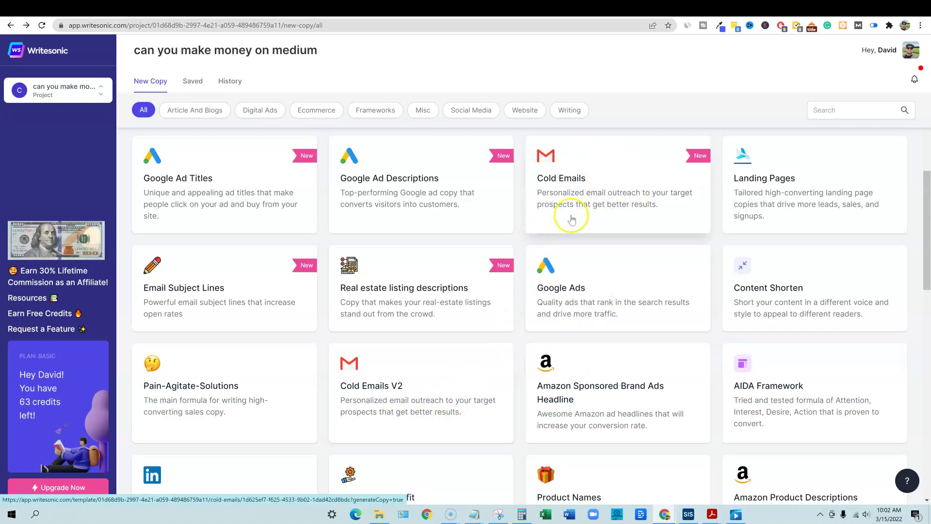
{"action": "left_click", "coordinate": [600, 197]}
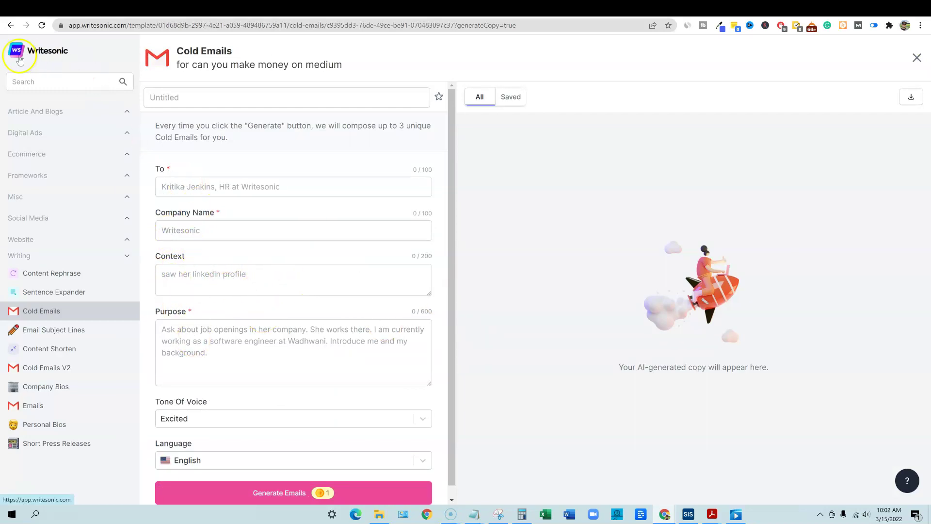
{"action": "left_click", "coordinate": [47, 368]}
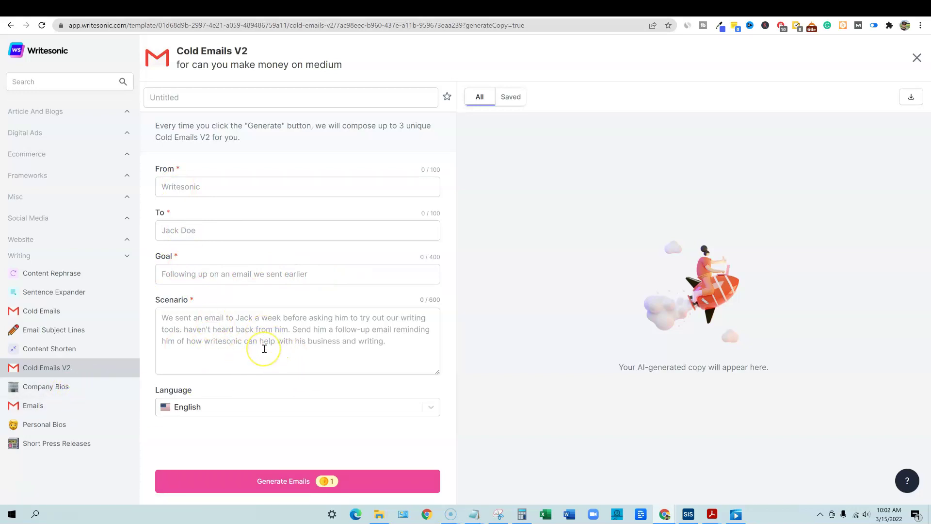
{"action": "left_click", "coordinate": [33, 405]}
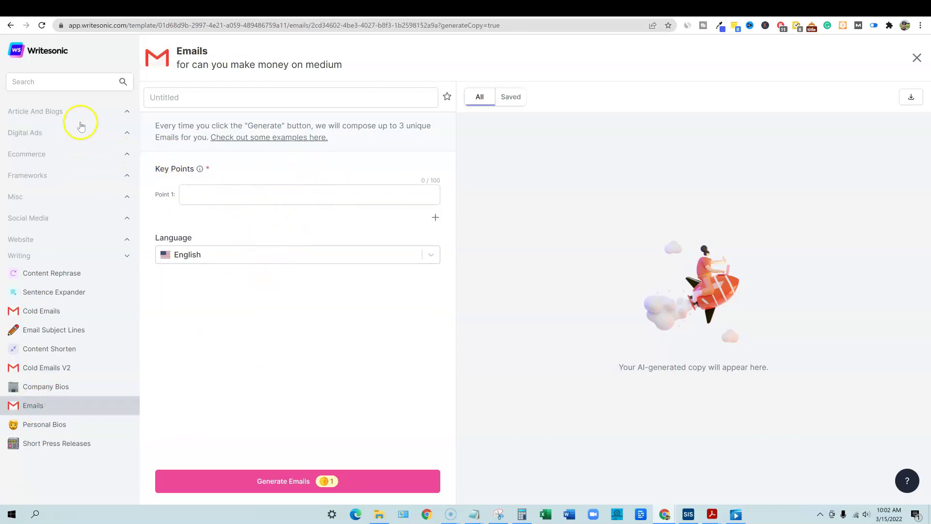
{"action": "left_click", "coordinate": [41, 49]}
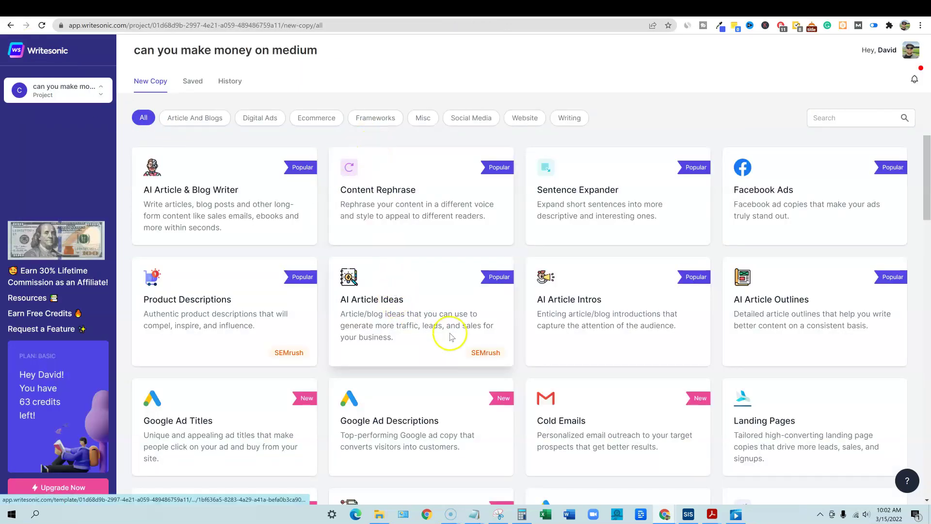
Choose AI Article & Blog Writer, then start the AI Article Writer 2.0 (Best Quality) template
{"action": "left_click", "coordinate": [498, 363]}
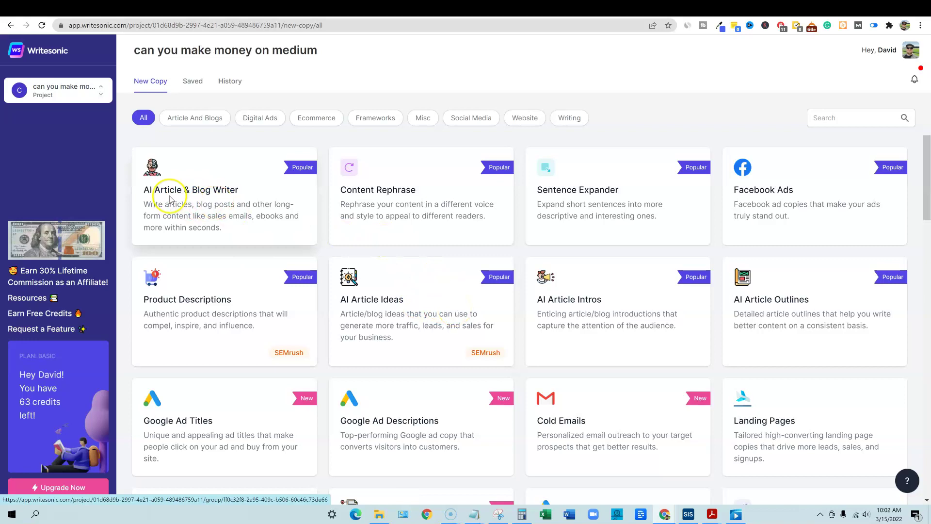
{"action": "left_click", "coordinate": [216, 192]}
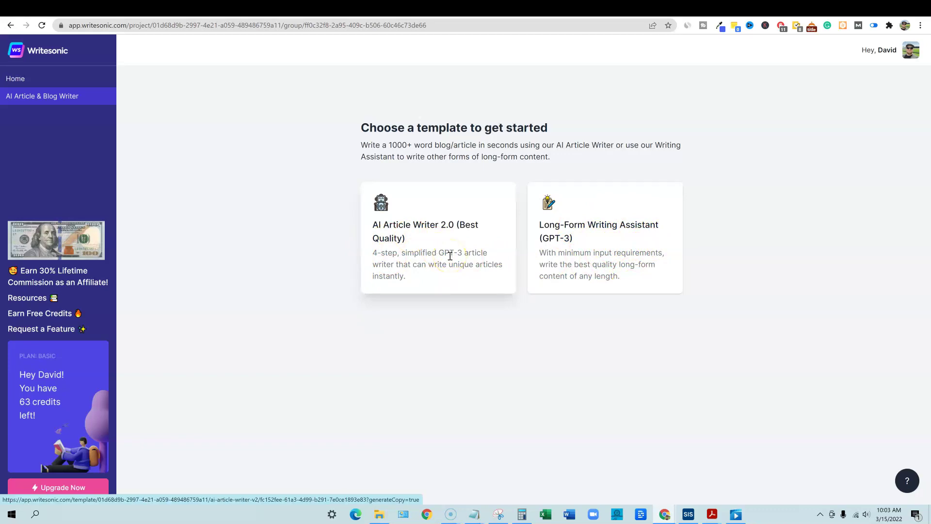
{"action": "left_click", "coordinate": [448, 270]}
{"action": "left_click", "coordinate": [385, 228]}
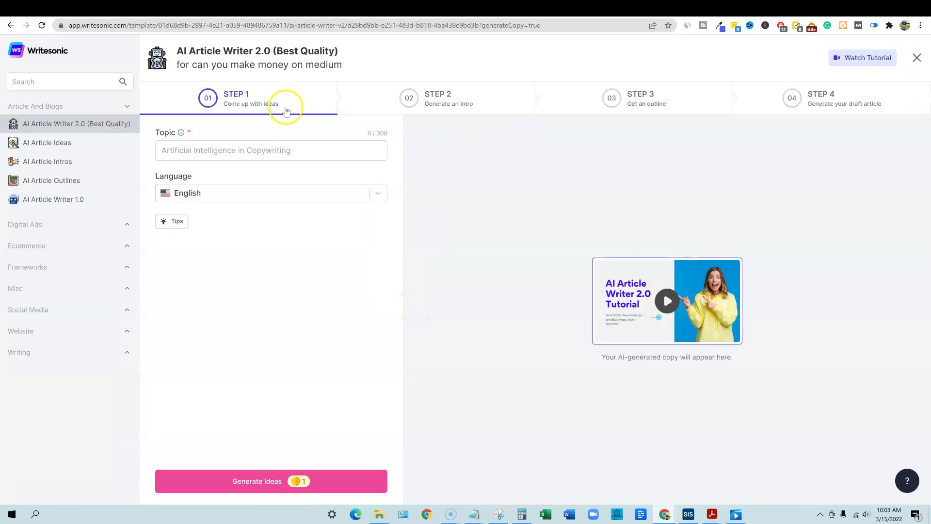
Paste the college money-making topic, keep English as language, and generate title ideas
{"action": "left_click", "coordinate": [190, 149]}
{"action": "type", "text": "how to make money in college without a job"}
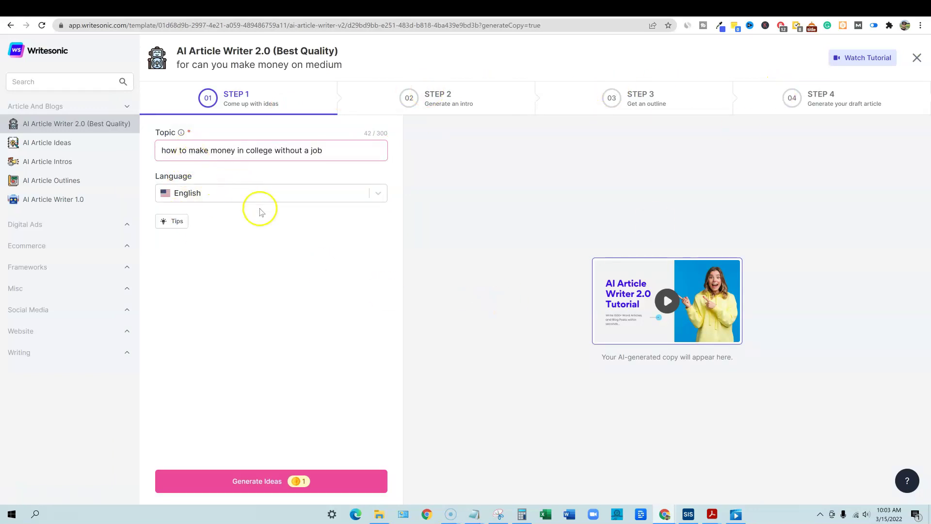
{"action": "left_click", "coordinate": [379, 193]}
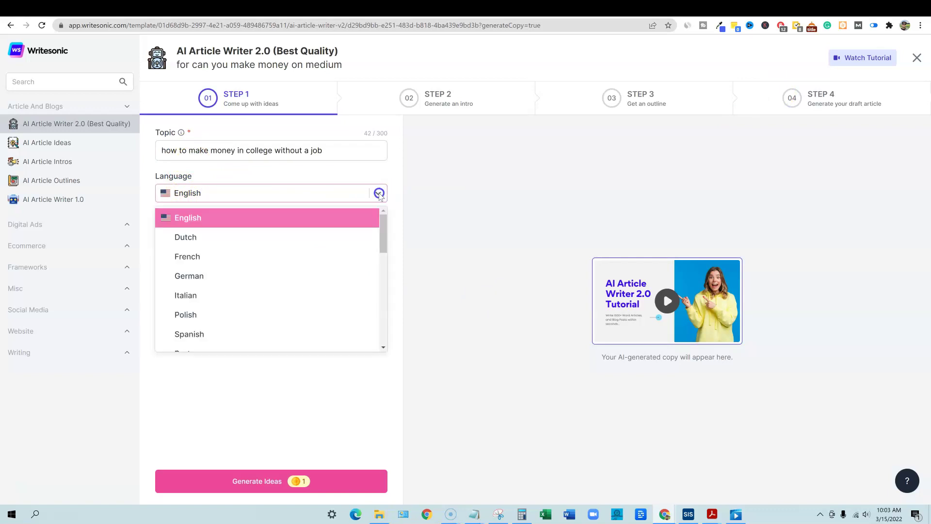
{"action": "scroll", "coordinate": [266, 262], "scroll_direction": "down", "scroll_amount": 5}
{"action": "scroll", "coordinate": [273, 284], "scroll_direction": "down", "scroll_amount": 3}
{"action": "scroll", "coordinate": [273, 306], "scroll_direction": "up", "scroll_amount": 8}
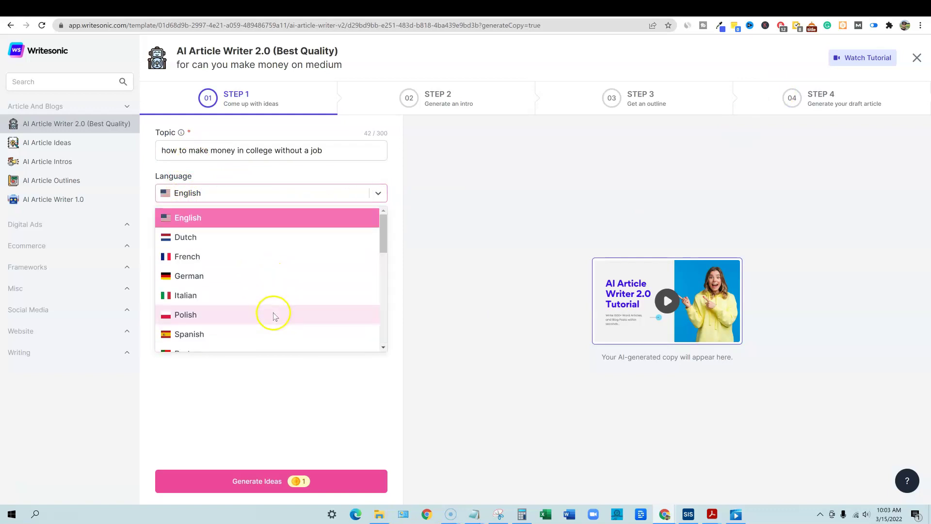
{"action": "left_click", "coordinate": [397, 216]}
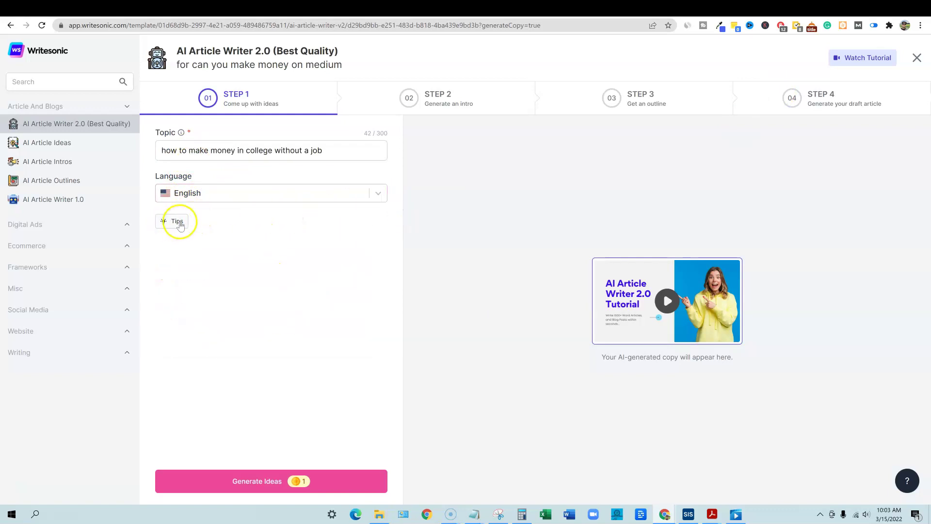
{"action": "left_click", "coordinate": [263, 487]}
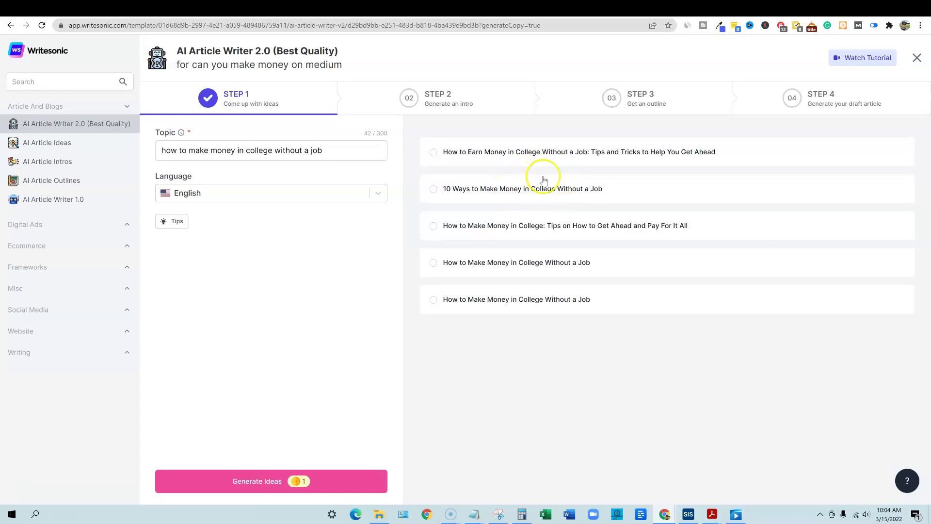
Adopt the title, append ' in 2022', generate intros and adopt the second one
{"action": "left_click", "coordinate": [434, 262]}
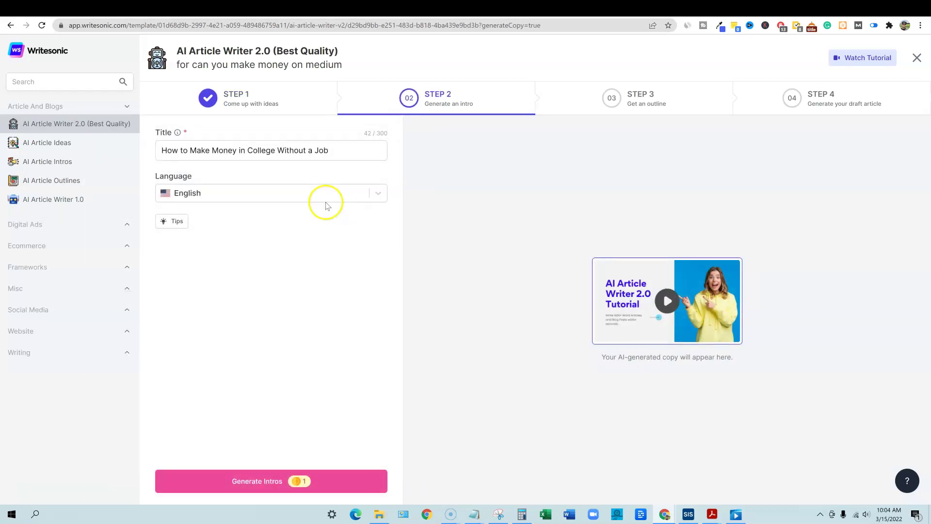
{"action": "left_click", "coordinate": [331, 150]}
{"action": "type", "text": "in 2022"}
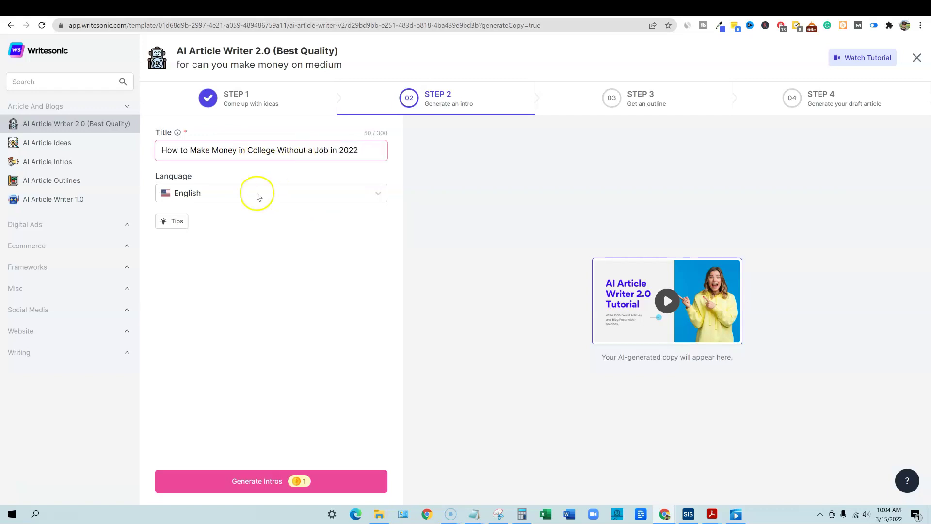
{"action": "left_click", "coordinate": [248, 251]}
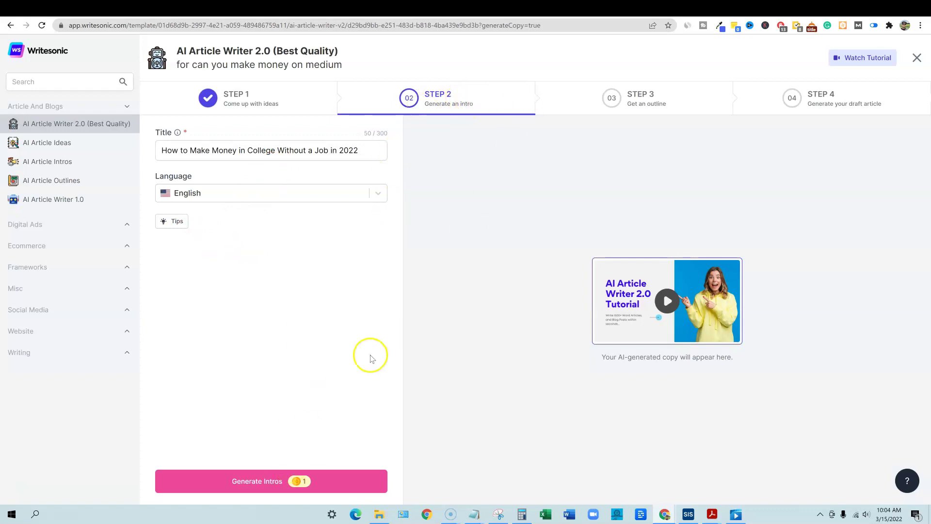
{"action": "left_click", "coordinate": [254, 480]}
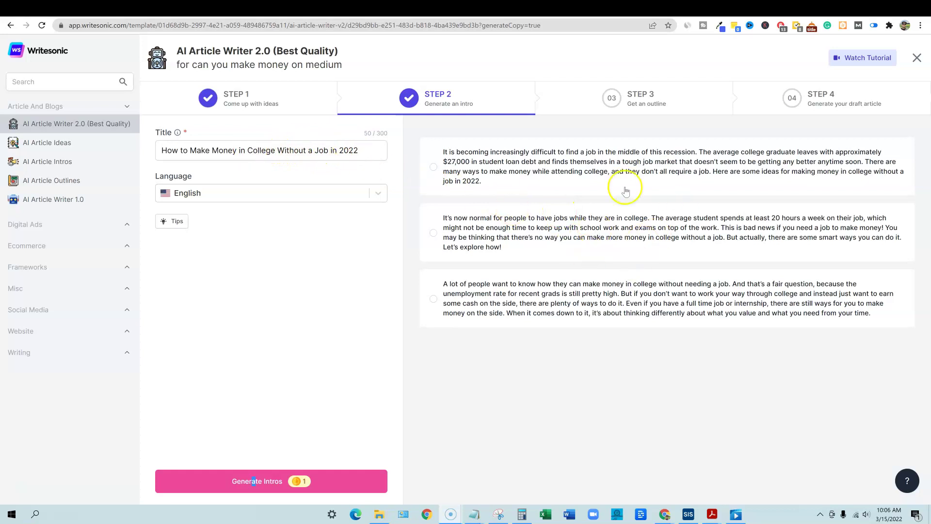
{"action": "left_click", "coordinate": [434, 233]}
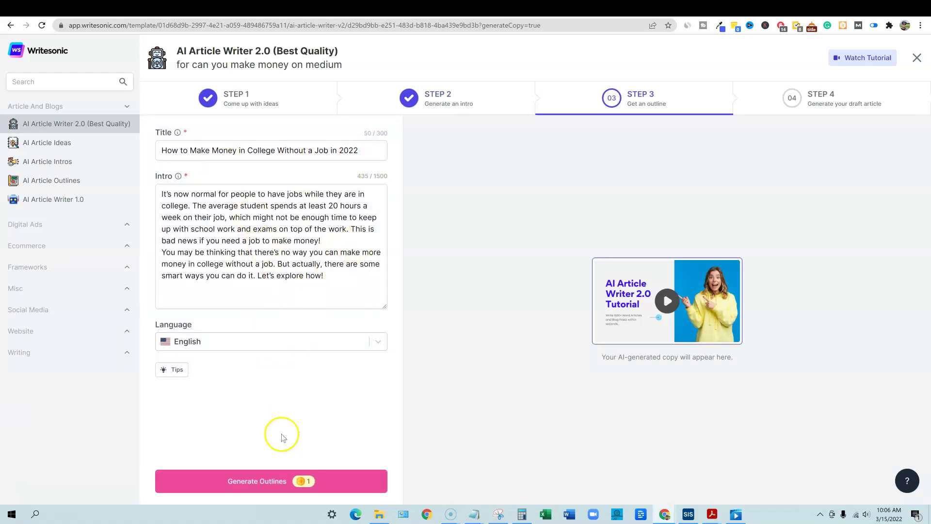
Generate outlines and adopt the third, four-section outline
{"action": "left_click", "coordinate": [271, 482]}
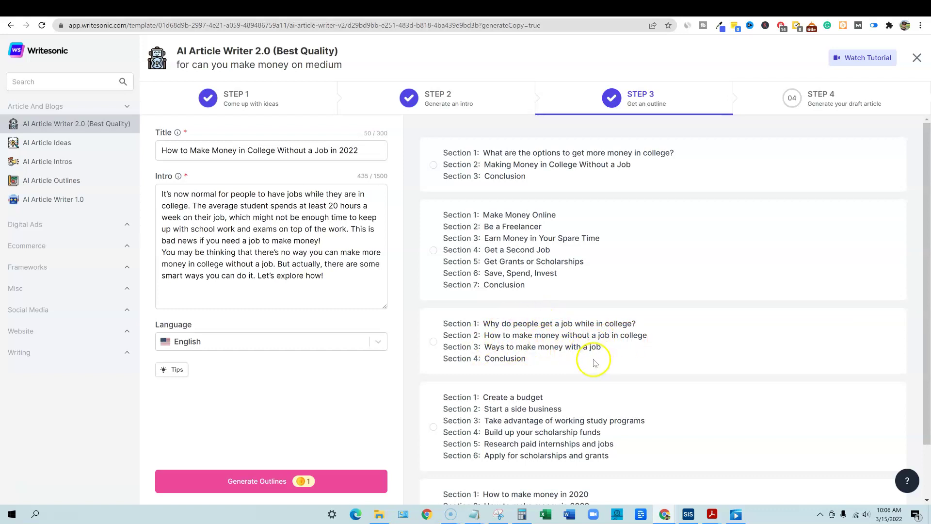
{"action": "scroll", "coordinate": [595, 363], "scroll_direction": "down", "scroll_amount": 1}
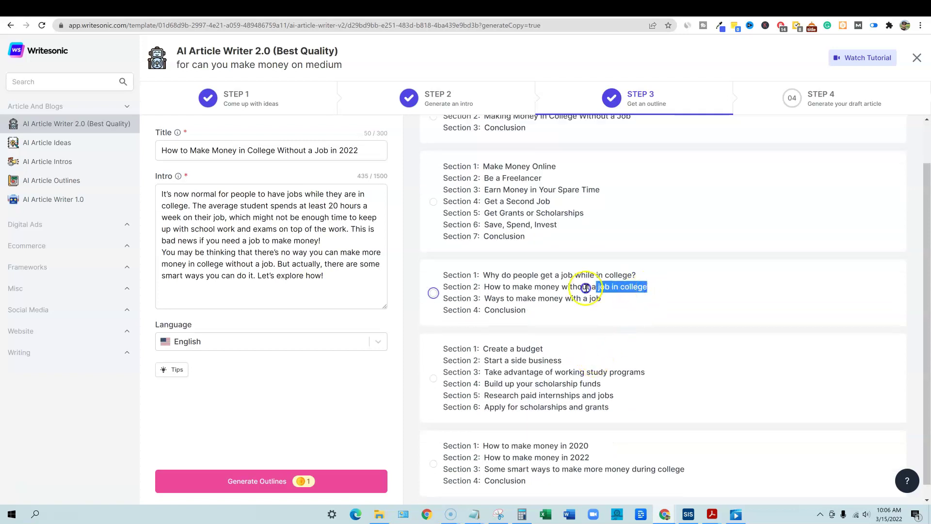
{"action": "left_click_drag", "start_coordinate": [647, 288], "coordinate": [481, 288]}
{"action": "left_click", "coordinate": [443, 291]}
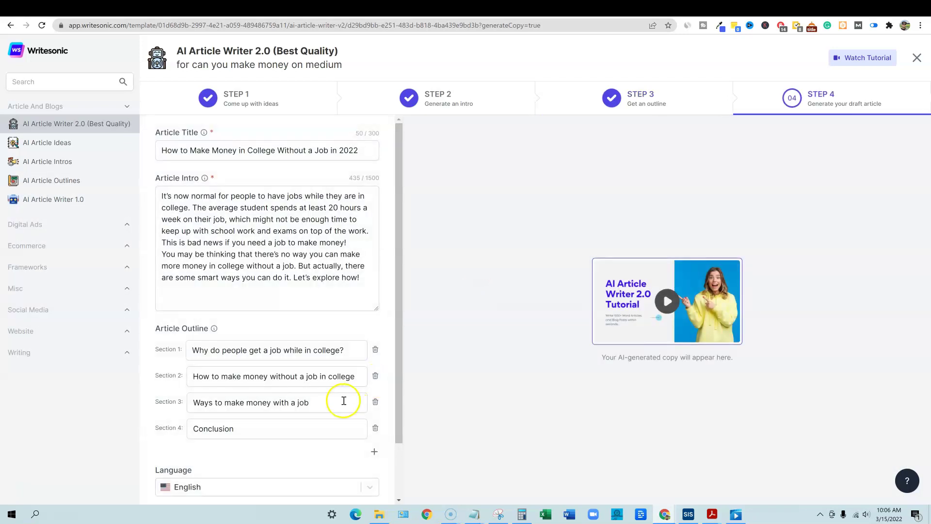
{"action": "scroll", "coordinate": [235, 422], "scroll_direction": "down", "scroll_amount": 1}
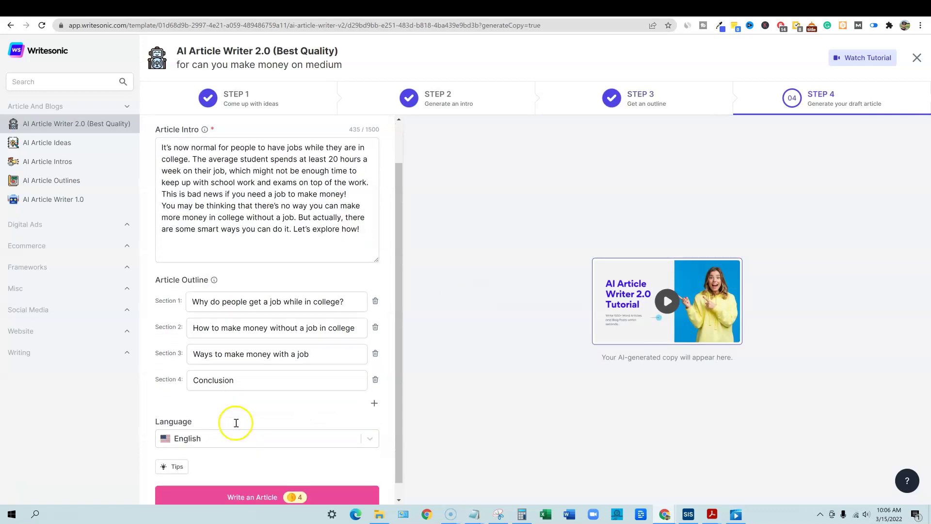
{"action": "scroll", "coordinate": [231, 372], "scroll_direction": "up", "scroll_amount": 1}
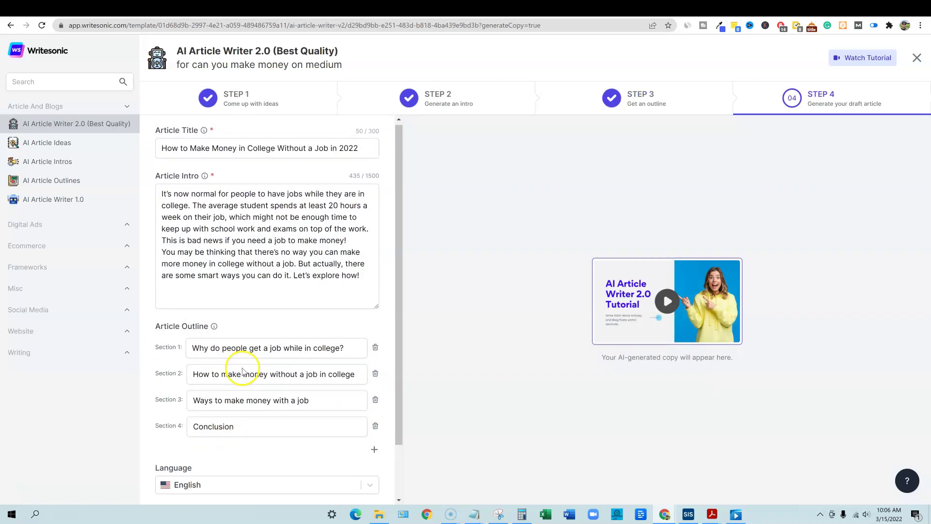
Copy the second section's title, then switch to the seven-section 'Make Money Online' outline
{"action": "left_click", "coordinate": [677, 100]}
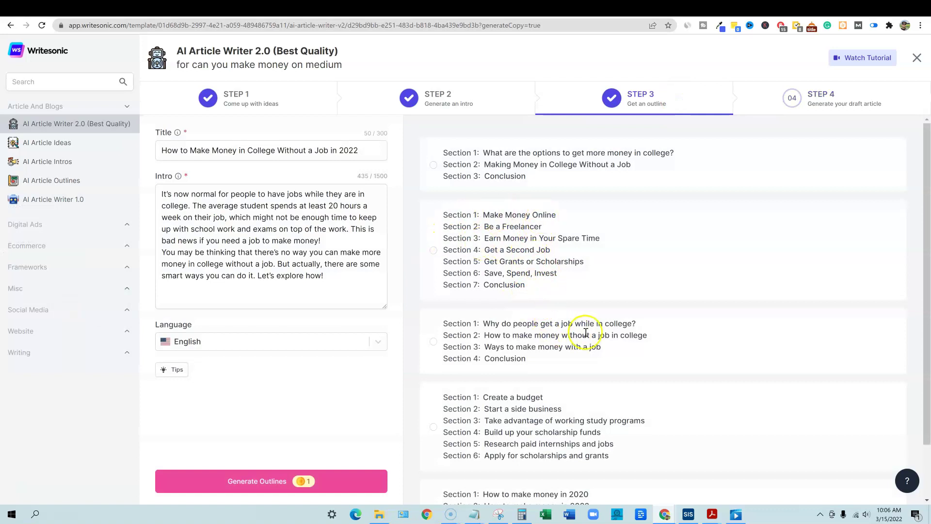
{"action": "left_click", "coordinate": [653, 338]}
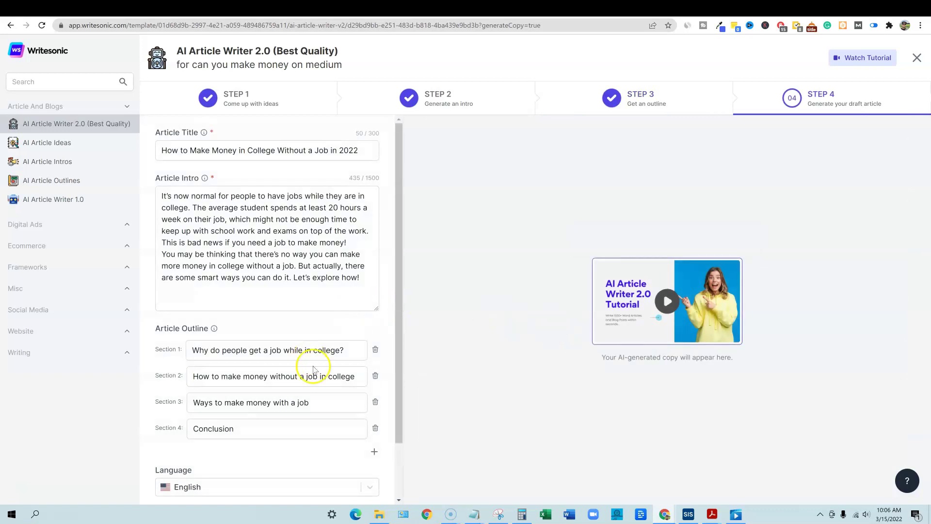
{"action": "left_click_drag", "start_coordinate": [354, 377], "coordinate": [193, 377]}
{"action": "key", "text": "ctrl+c"}
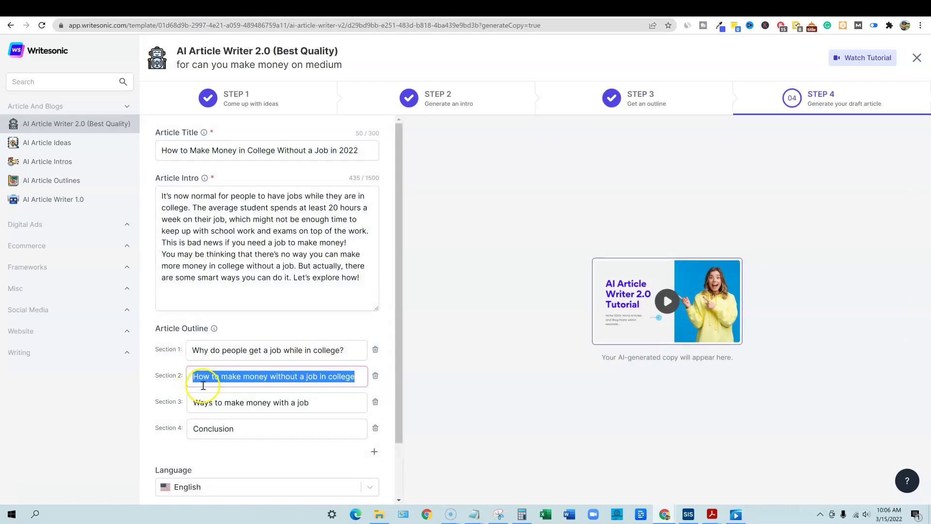
{"action": "left_click", "coordinate": [639, 96]}
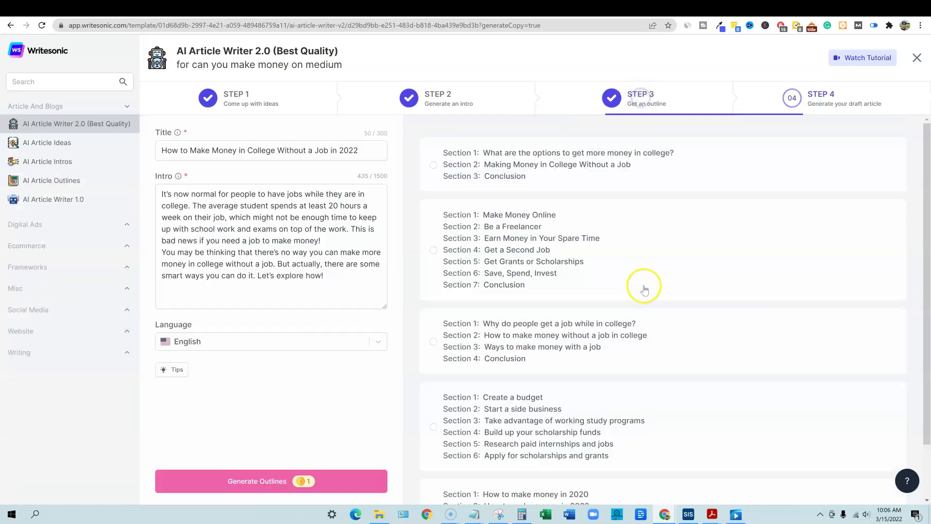
{"action": "scroll", "coordinate": [560, 349], "scroll_direction": "down", "scroll_amount": 2}
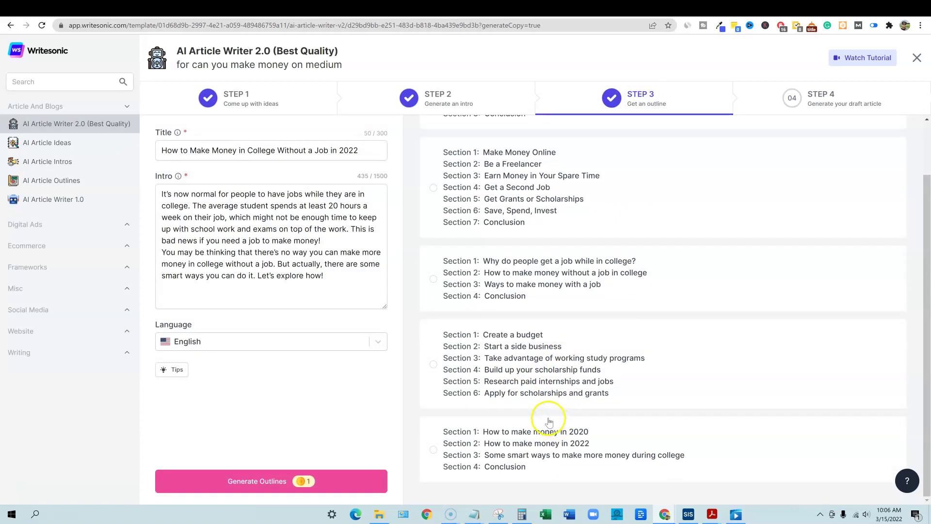
{"action": "scroll", "coordinate": [524, 291], "scroll_direction": "up", "scroll_amount": 1}
{"action": "left_click", "coordinate": [441, 252]}
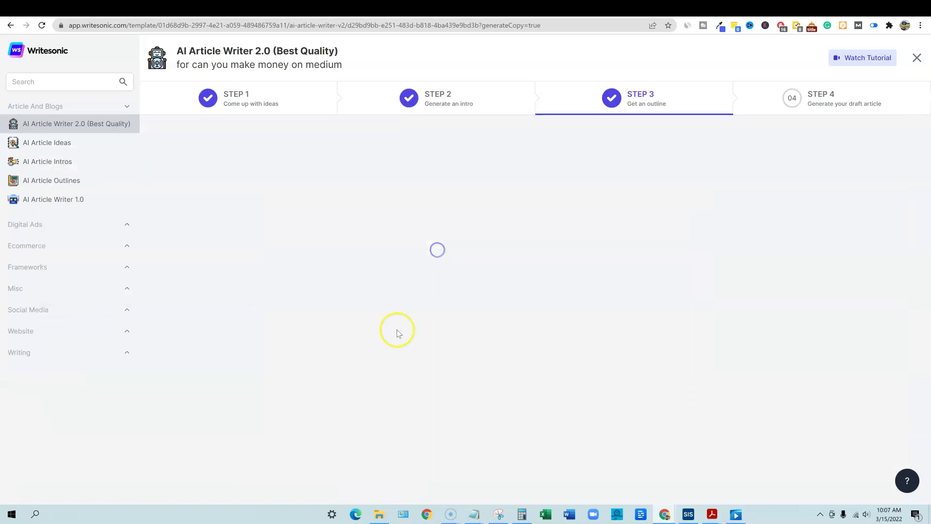
{"action": "scroll", "coordinate": [320, 379], "scroll_direction": "down", "scroll_amount": 3}
{"action": "scroll", "coordinate": [313, 393], "scroll_direction": "down", "scroll_amount": 1}
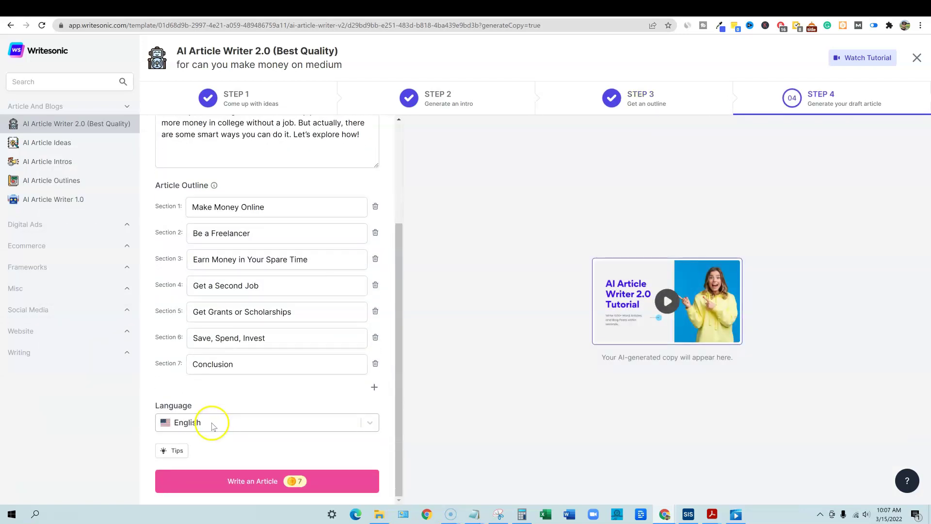
Add an eighth section and paste 'How to make money without a job in college' as its title
{"action": "left_click", "coordinate": [374, 386]}
{"action": "left_click", "coordinate": [273, 394]}
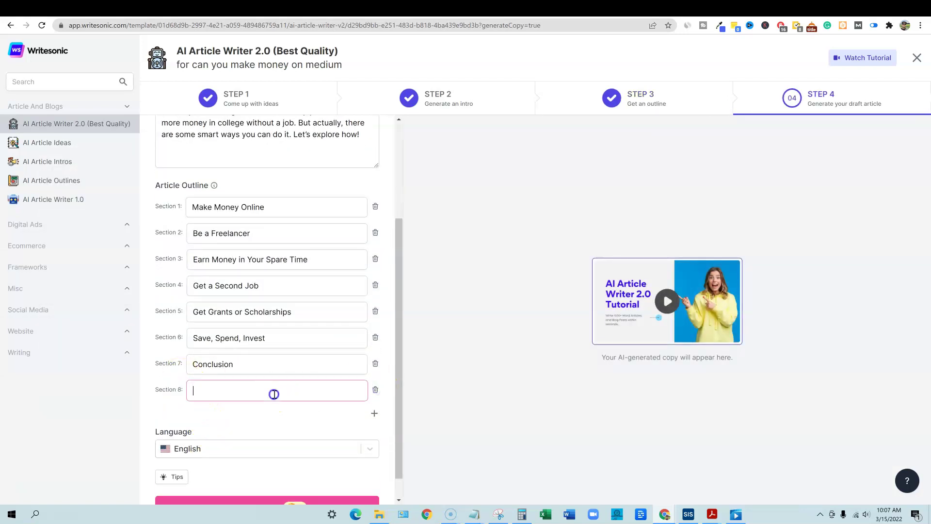
{"action": "key", "text": "ctrl+v"}
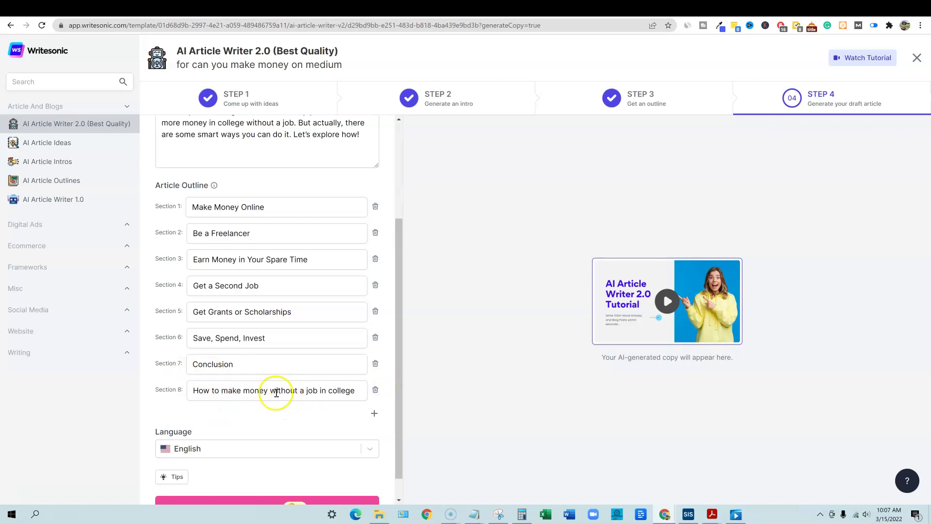
{"action": "left_click", "coordinate": [280, 408]}
{"action": "scroll", "coordinate": [248, 408], "scroll_direction": "down", "scroll_amount": 1}
{"action": "scroll", "coordinate": [255, 433], "scroll_direction": "up", "scroll_amount": 2}
{"action": "scroll", "coordinate": [255, 432], "scroll_direction": "up", "scroll_amount": 2}
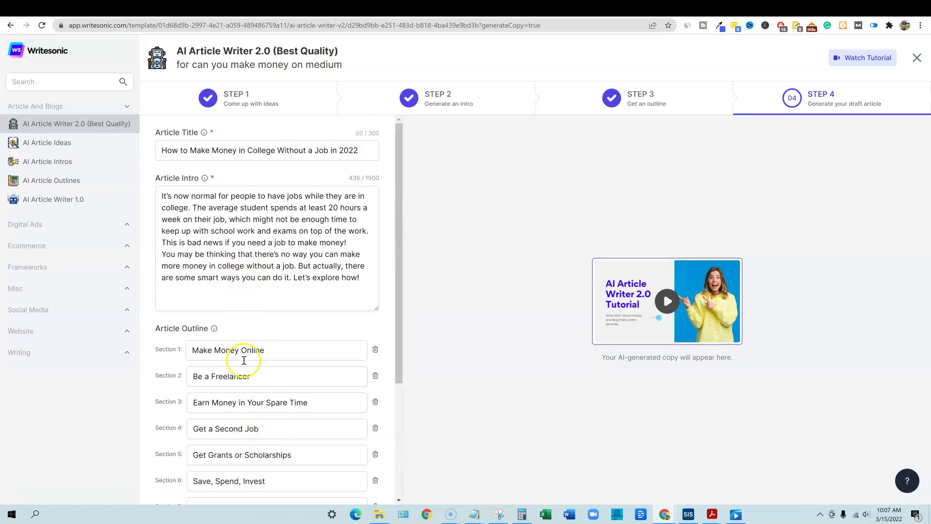
{"action": "scroll", "coordinate": [219, 248], "scroll_direction": "down", "scroll_amount": 1}
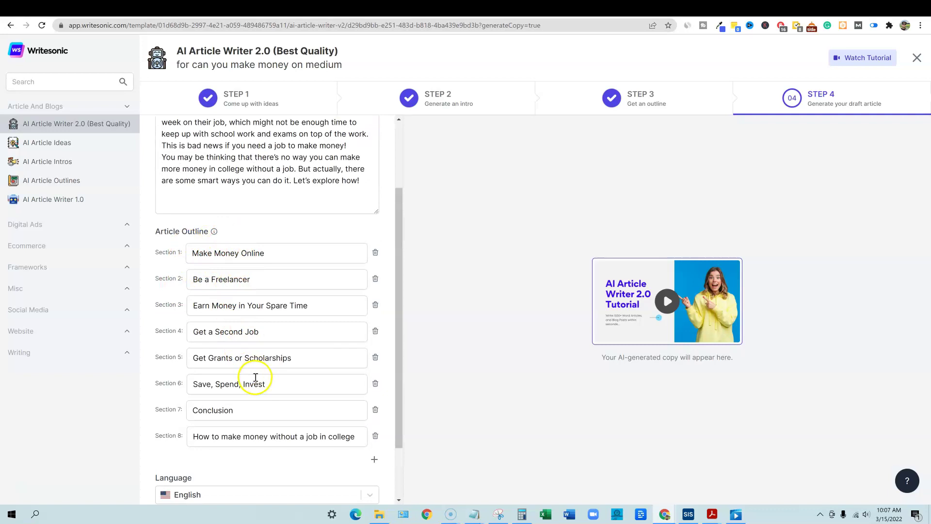
{"action": "scroll", "coordinate": [256, 394], "scroll_direction": "down", "scroll_amount": 1}
{"action": "scroll", "coordinate": [256, 407], "scroll_direction": "down", "scroll_amount": 1}
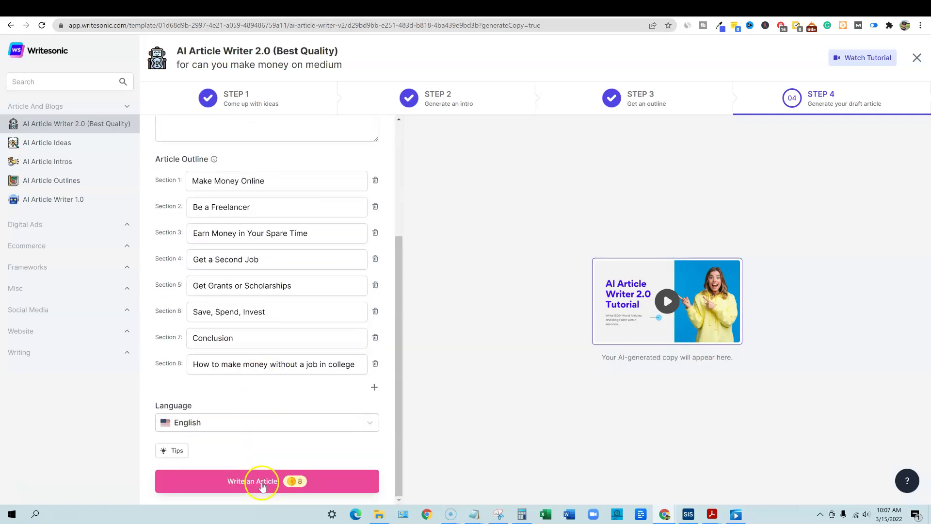
Write the full article from the eight-section outline and look over the generated draft
{"action": "left_click", "coordinate": [262, 484]}
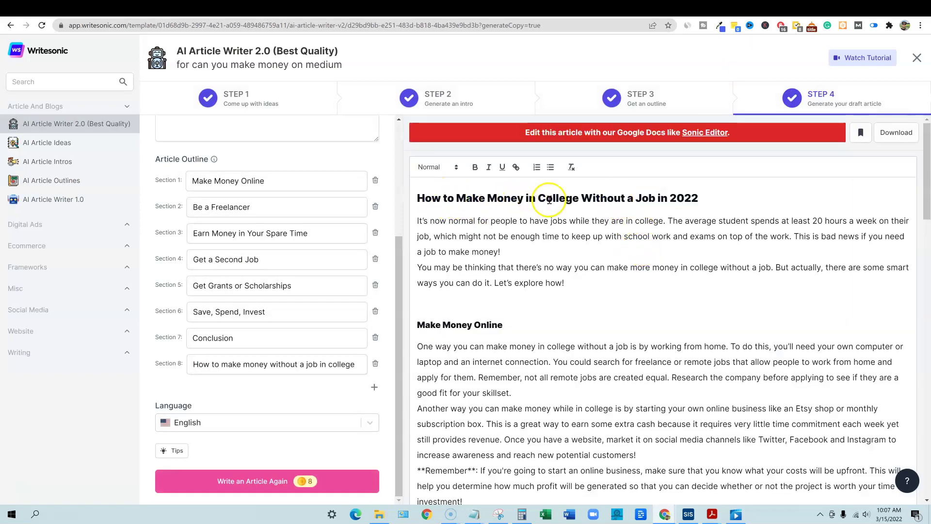
{"action": "double_click", "coordinate": [603, 198]}
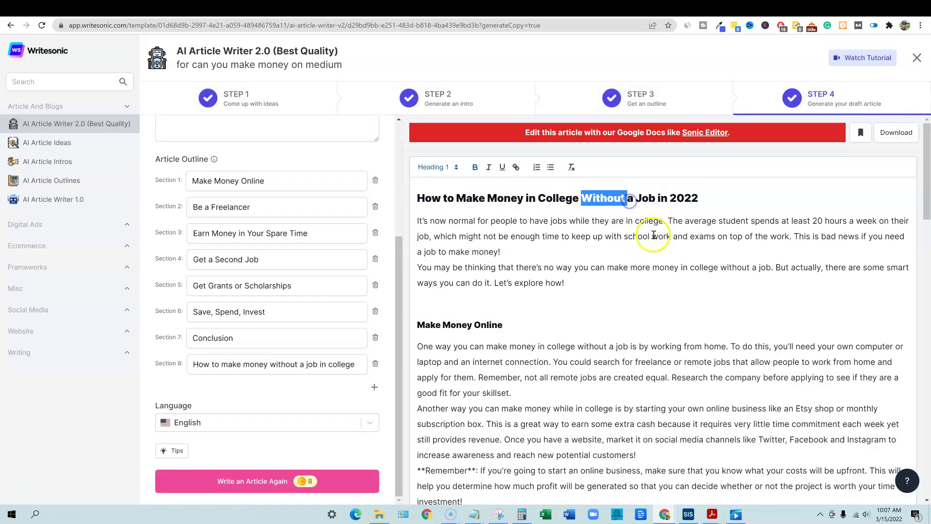
{"action": "left_click", "coordinate": [710, 198]}
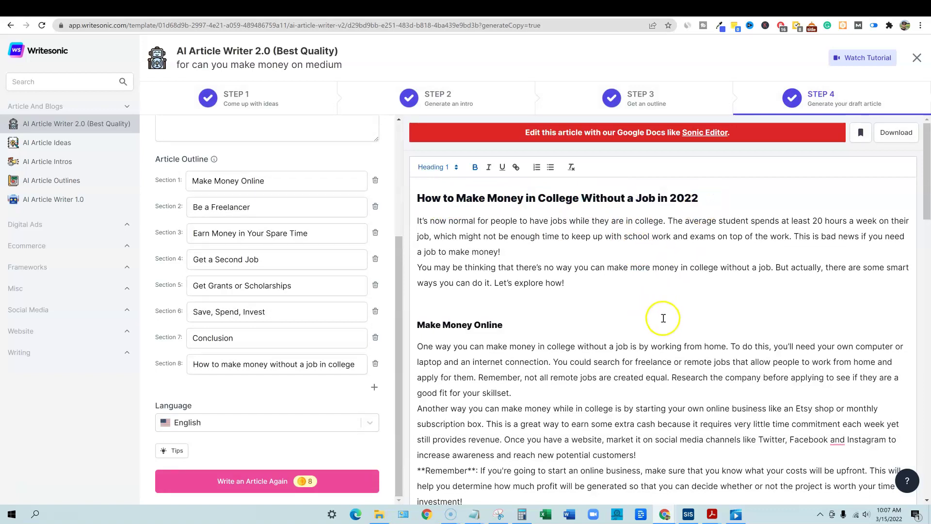
{"action": "scroll", "coordinate": [664, 318], "scroll_direction": "down", "scroll_amount": 2}
{"action": "scroll", "coordinate": [654, 313], "scroll_direction": "down", "scroll_amount": 1}
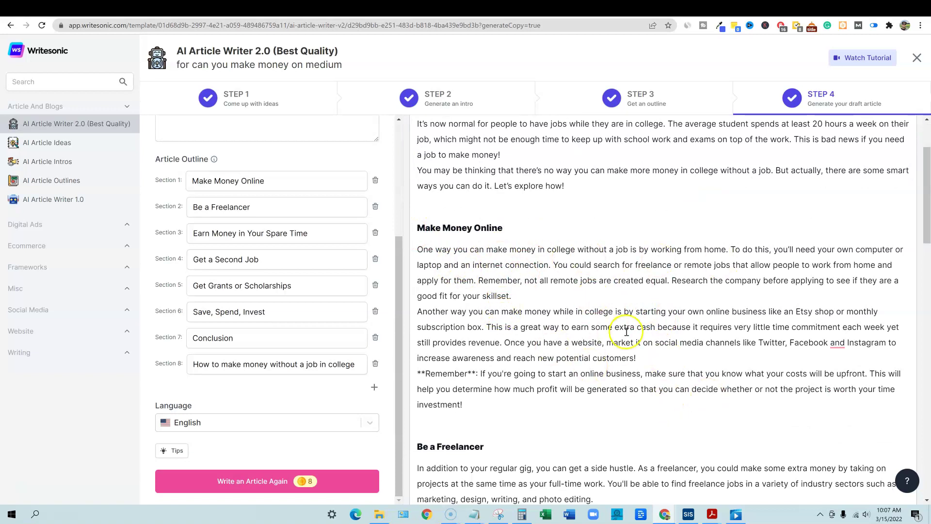
{"action": "scroll", "coordinate": [627, 333], "scroll_direction": "down", "scroll_amount": 1}
{"action": "scroll", "coordinate": [582, 328], "scroll_direction": "down", "scroll_amount": 2}
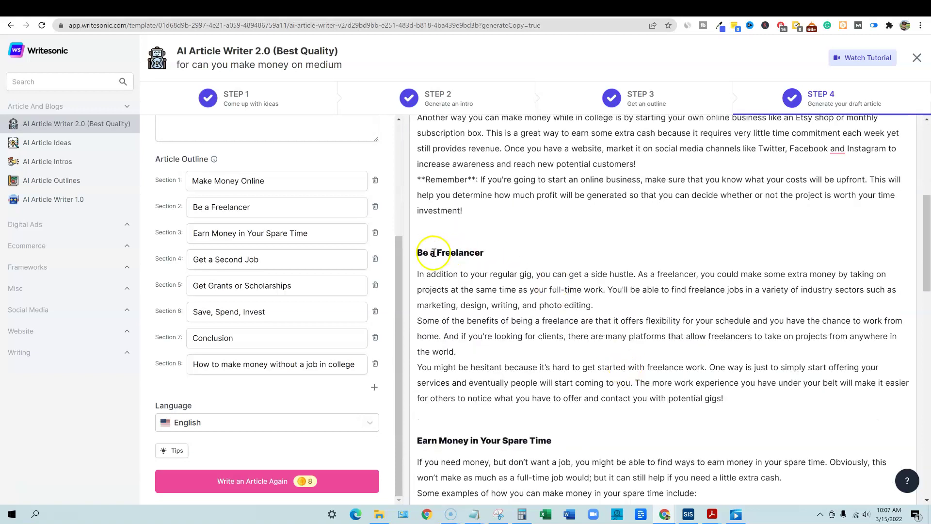
{"action": "scroll", "coordinate": [510, 277], "scroll_direction": "down", "scroll_amount": 3}
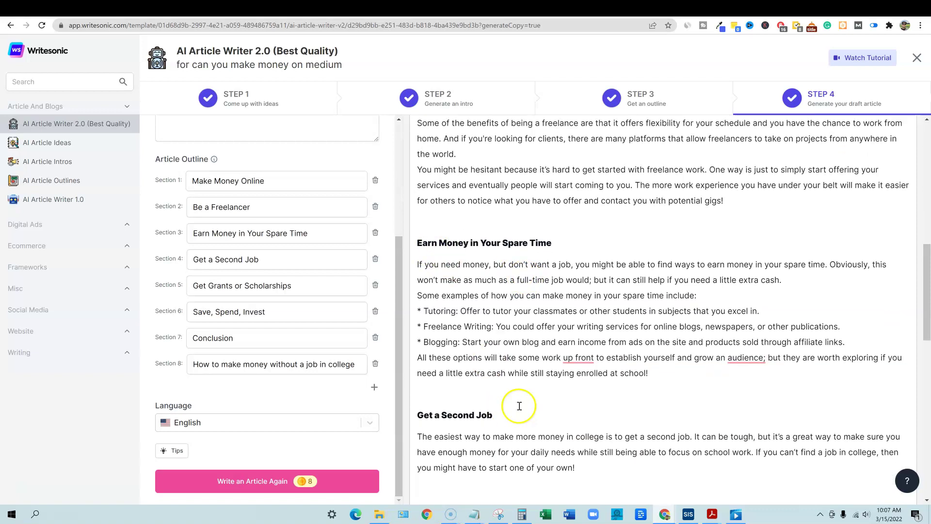
{"action": "scroll", "coordinate": [519, 405], "scroll_direction": "down", "scroll_amount": 3}
{"action": "scroll", "coordinate": [519, 393], "scroll_direction": "down", "scroll_amount": 1}
{"action": "scroll", "coordinate": [518, 386], "scroll_direction": "down", "scroll_amount": 4}
{"action": "scroll", "coordinate": [524, 378], "scroll_direction": "down", "scroll_amount": 2}
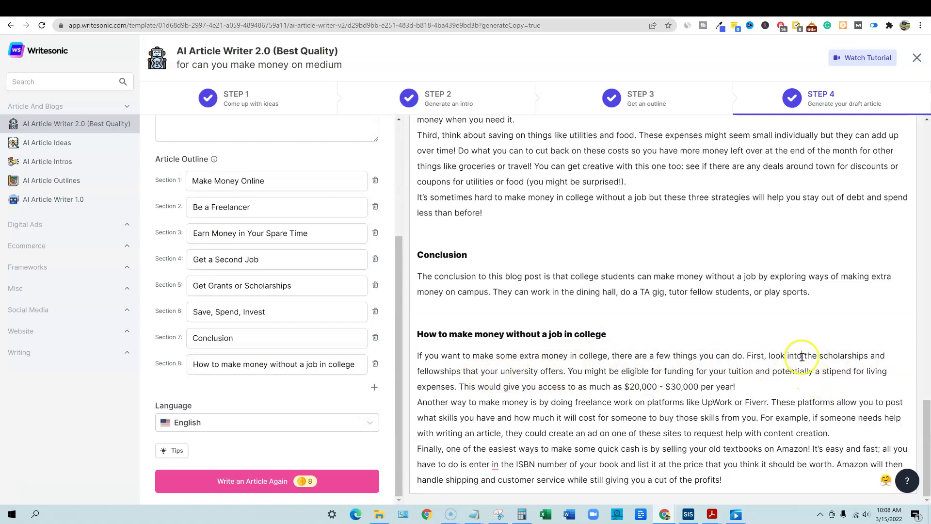
Try selecting sentences and passages within the final college-without-a-job section
{"action": "left_click_drag", "start_coordinate": [802, 356], "coordinate": [878, 355]}
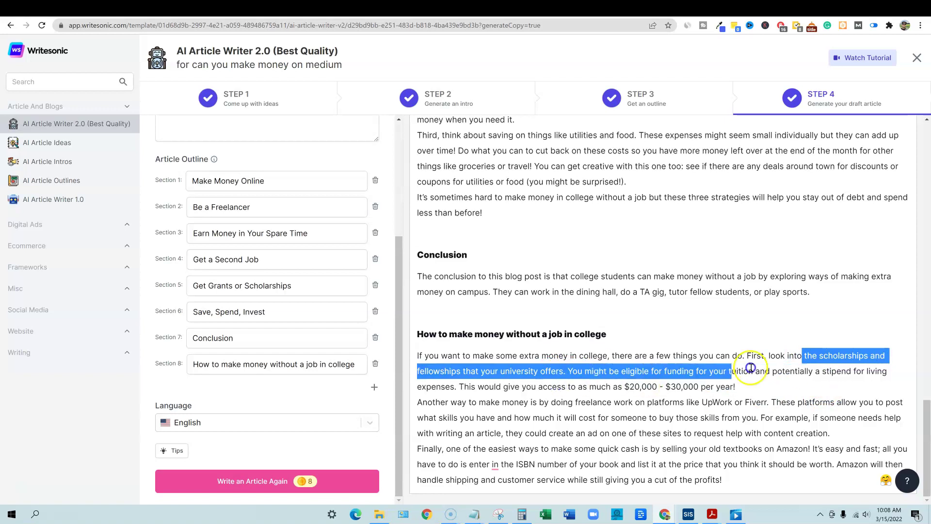
{"action": "left_click_drag", "start_coordinate": [877, 356], "coordinate": [575, 372]}
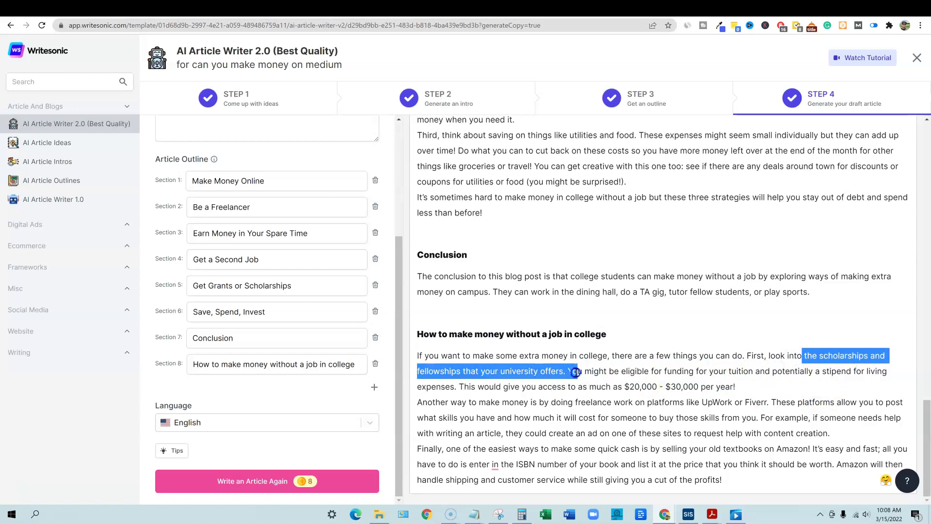
{"action": "mouse_move", "coordinate": [563, 372]}
{"action": "left_mouse_down"}
{"action": "mouse_move", "coordinate": [773, 373]}
{"action": "mouse_move", "coordinate": [593, 387]}
{"action": "left_mouse_up"}
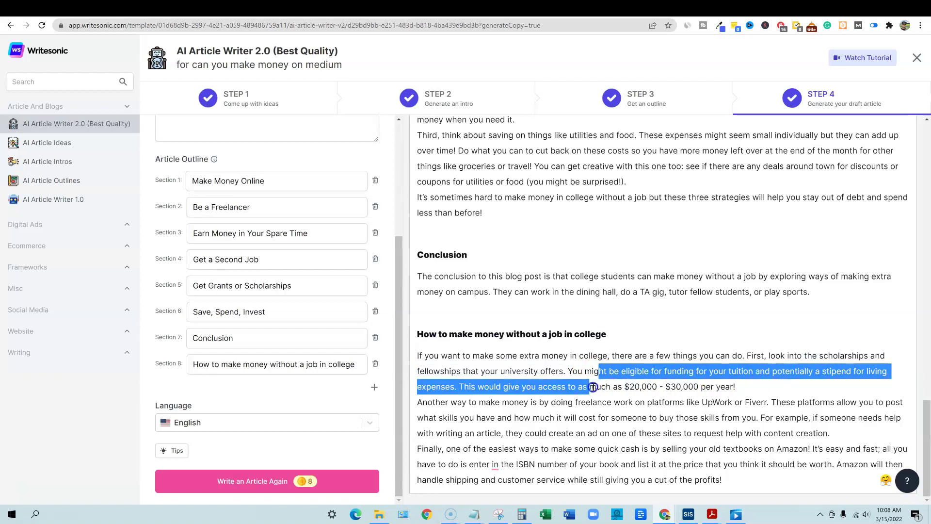
{"action": "left_click_drag", "start_coordinate": [612, 387], "coordinate": [729, 389]}
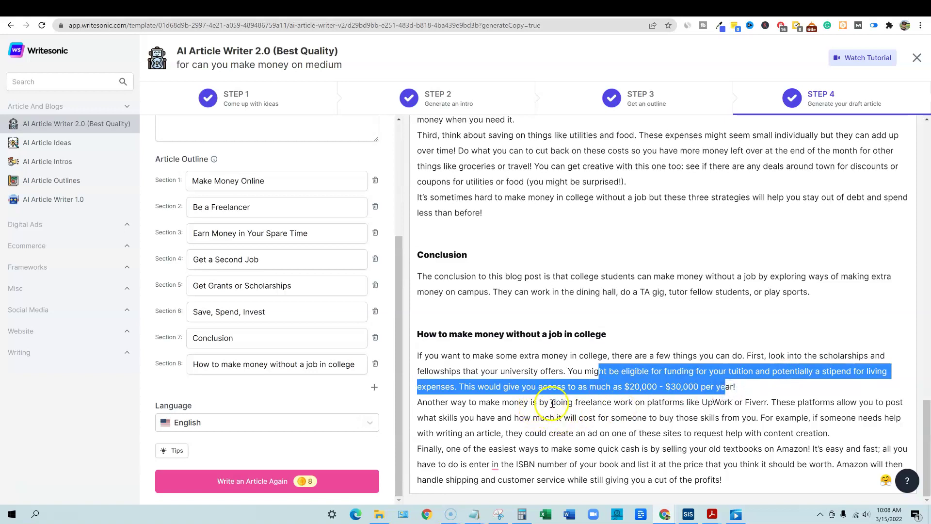
{"action": "mouse_move", "coordinate": [551, 402]}
{"action": "left_mouse_down"}
{"action": "mouse_move", "coordinate": [636, 403]}
{"action": "mouse_move", "coordinate": [860, 479]}
{"action": "left_mouse_up"}
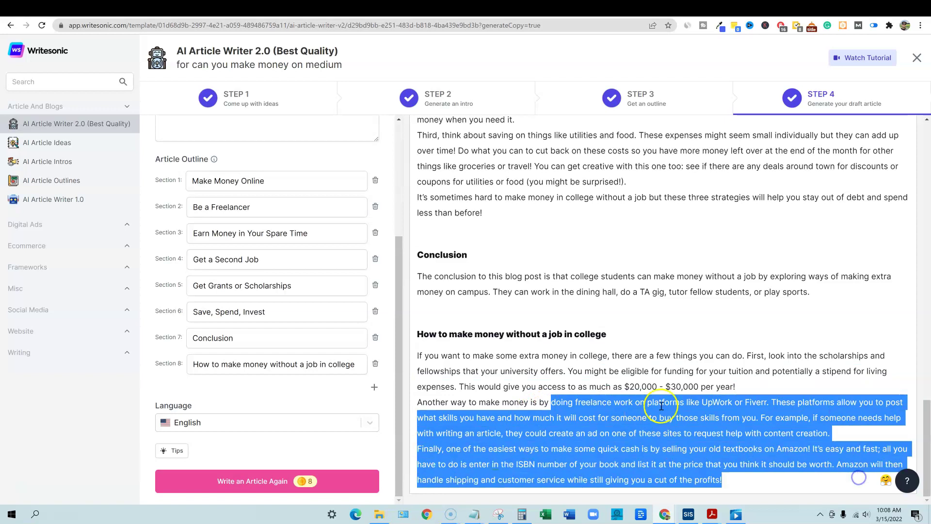
{"action": "left_click", "coordinate": [727, 402]}
Select the whole last section including its heading, from its end upward
{"action": "left_click_drag", "start_coordinate": [737, 387], "coordinate": [384, 358]}
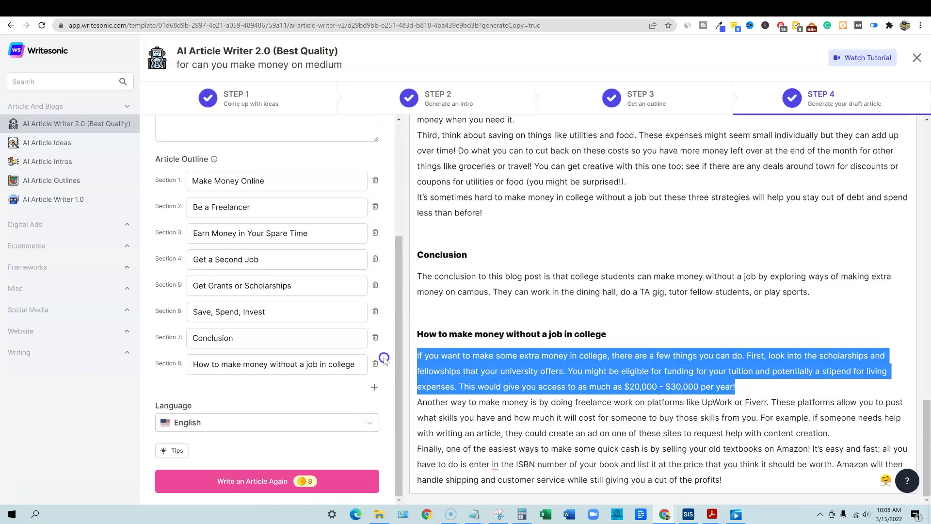
{"action": "left_click", "coordinate": [473, 422]}
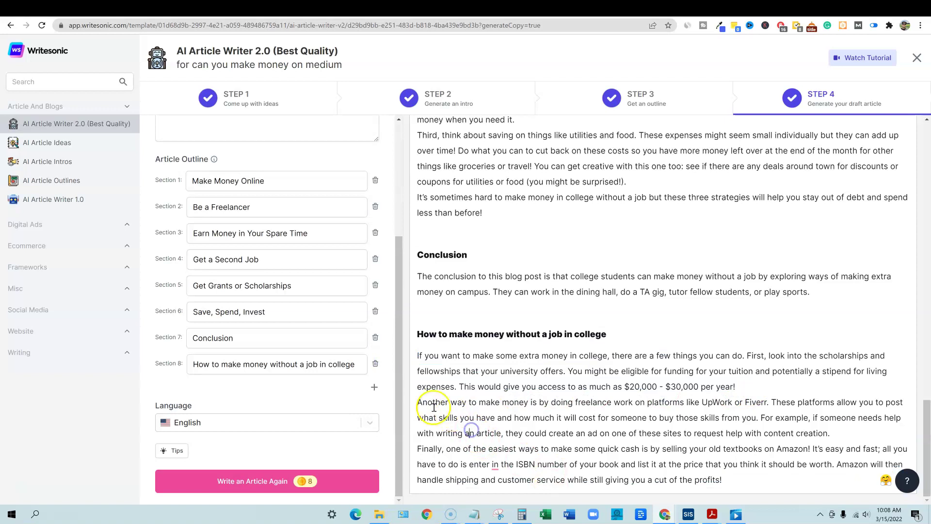
{"action": "mouse_move", "coordinate": [419, 403]}
{"action": "left_mouse_down"}
{"action": "mouse_move", "coordinate": [751, 468]}
{"action": "mouse_move", "coordinate": [728, 481]}
{"action": "left_mouse_up"}
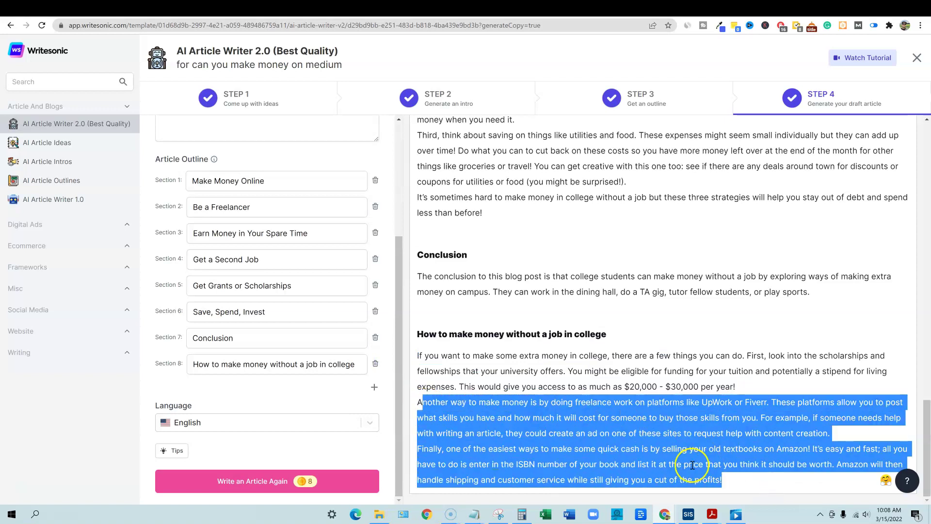
{"action": "left_click", "coordinate": [727, 479]}
{"action": "left_click_drag", "start_coordinate": [728, 479], "coordinate": [474, 363]}
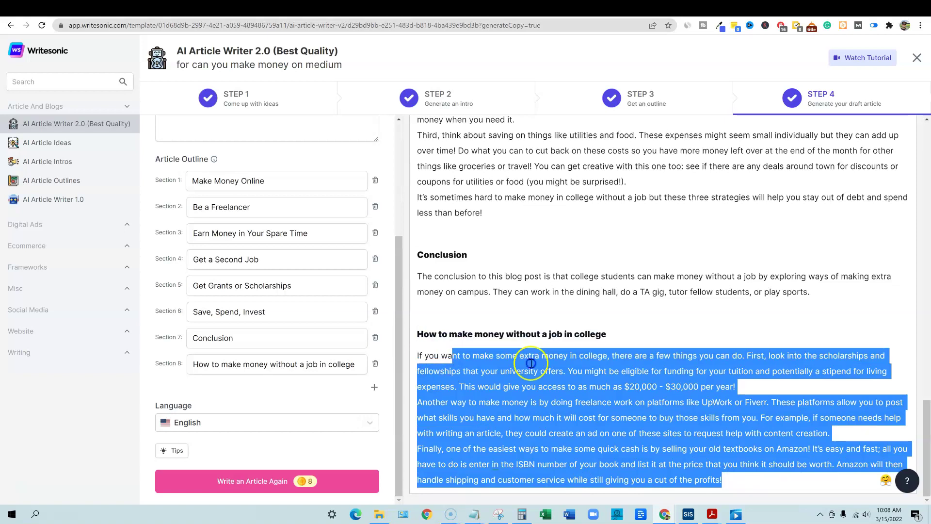
{"action": "left_click_drag", "start_coordinate": [474, 364], "coordinate": [422, 334]}
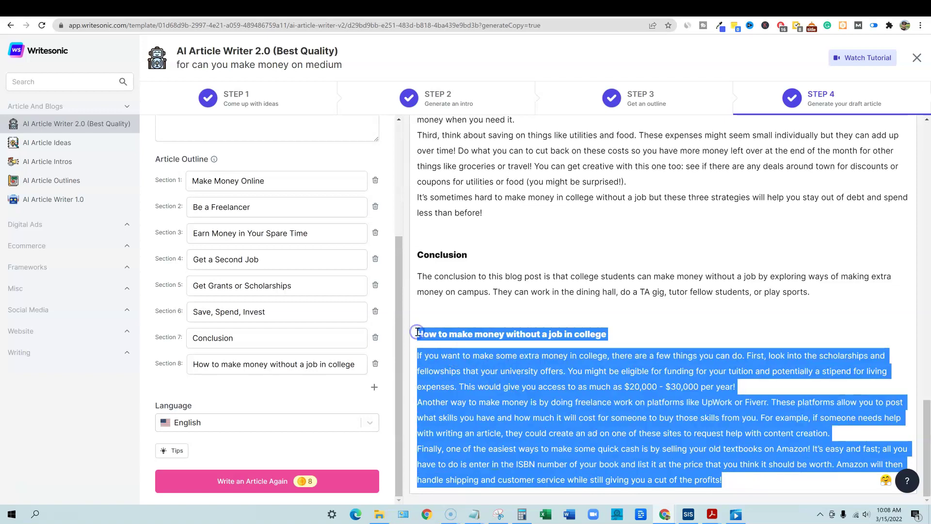
Cut the final section and paste it right after the introduction
{"action": "key", "text": "Delete"}
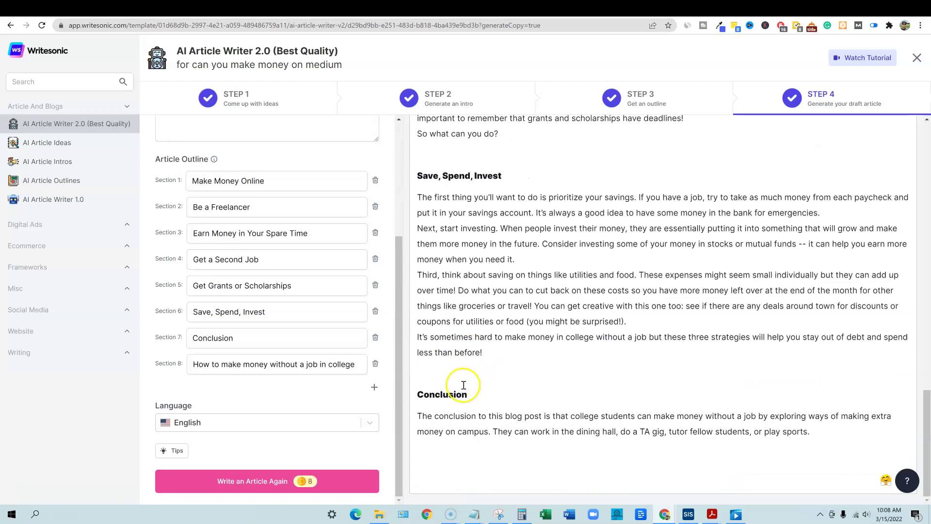
{"action": "left_click", "coordinate": [427, 370]}
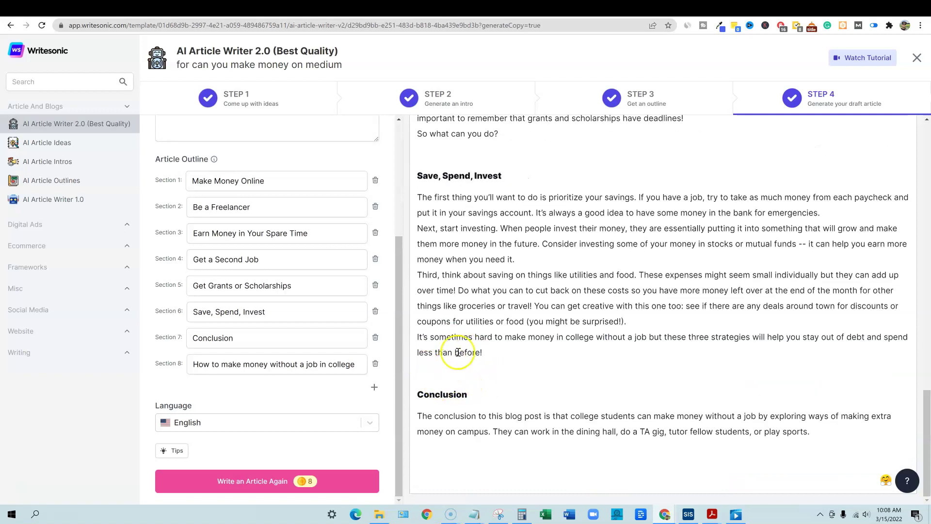
{"action": "scroll", "coordinate": [459, 353], "scroll_direction": "up", "scroll_amount": 10}
{"action": "scroll", "coordinate": [477, 342], "scroll_direction": "up", "scroll_amount": 3}
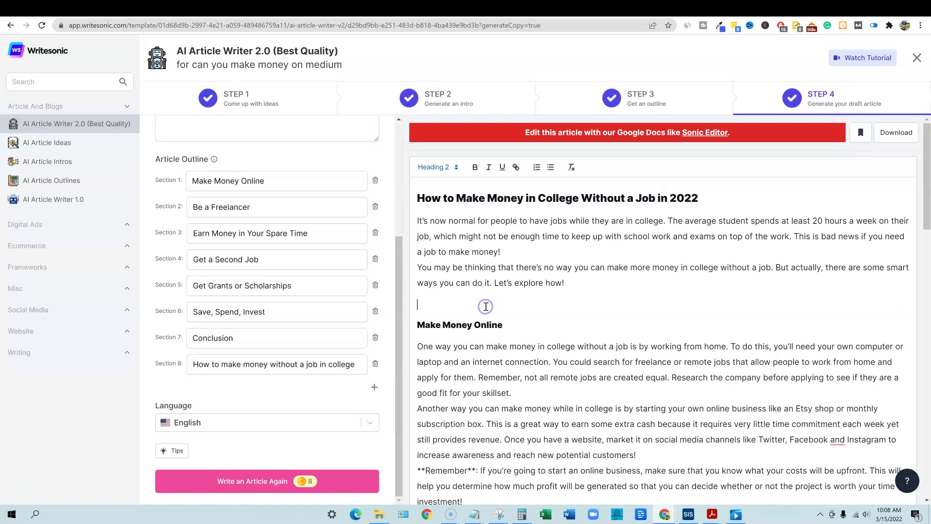
{"action": "type", "text": "How to make money without a job in college If you want to make some extra money in college, there are a few things you can do. First, look into the scholarships and fellowships that your university offers. You might be eligible for funding for your tuition and potentially a stipend for living expenses. This would give you access to as much as $20,000 - $30,000 per year! Another way to make money is by doing freelance work on platforms like UpWork or Fiverr. These platforms allow you to post what skills you have and how much it will cost for someone to buy those skills from you. For example, if someone needs help with writing an article, they could create an ad on one of these sites to request help with content creation. Finally, one of the easiest ways to make some quick cash is by selling your old textbooks on Amazon! It’s easy and fast; all you have to do is enter in the ISBN number of your book and list it at the price that you think it should be worth. Amazon will then handle shipping and customer service while still giving you a cut of the profits!"}
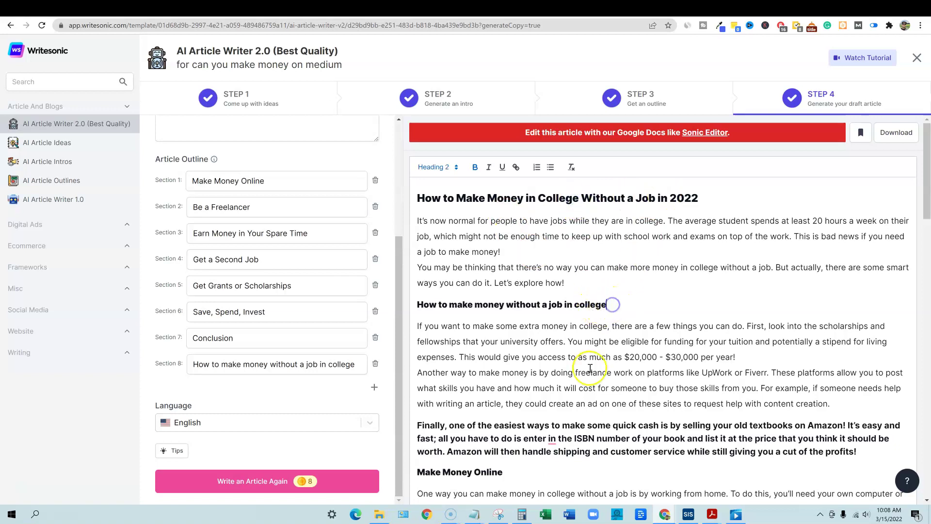
{"action": "scroll", "coordinate": [590, 370], "scroll_direction": "down", "scroll_amount": 2}
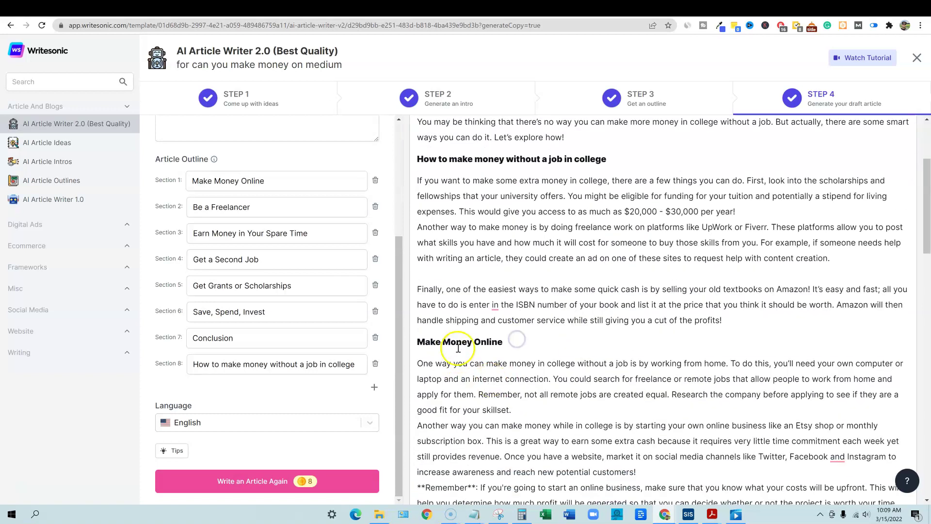
{"action": "left_click", "coordinate": [462, 375]}
{"action": "scroll", "coordinate": [481, 357], "scroll_direction": "down", "scroll_amount": 2}
{"action": "scroll", "coordinate": [506, 355], "scroll_direction": "down", "scroll_amount": 3}
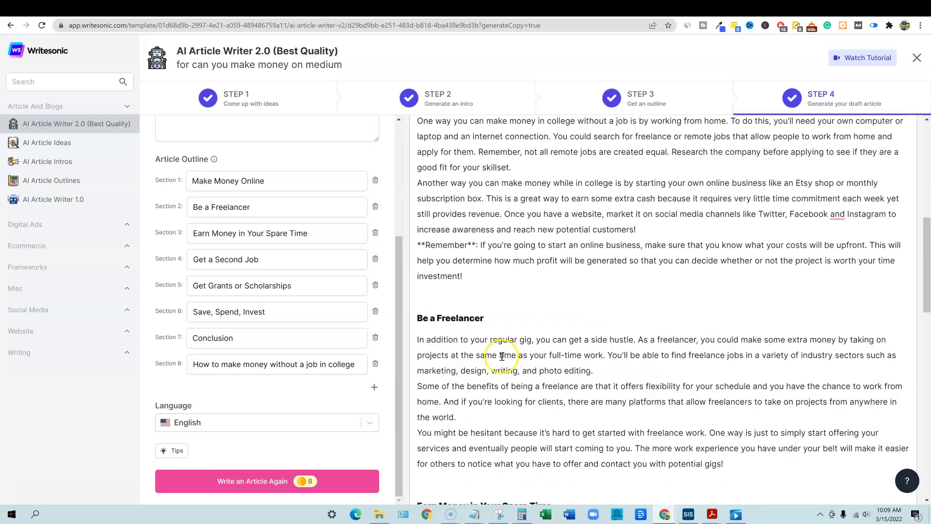
{"action": "scroll", "coordinate": [471, 290], "scroll_direction": "up", "scroll_amount": 2}
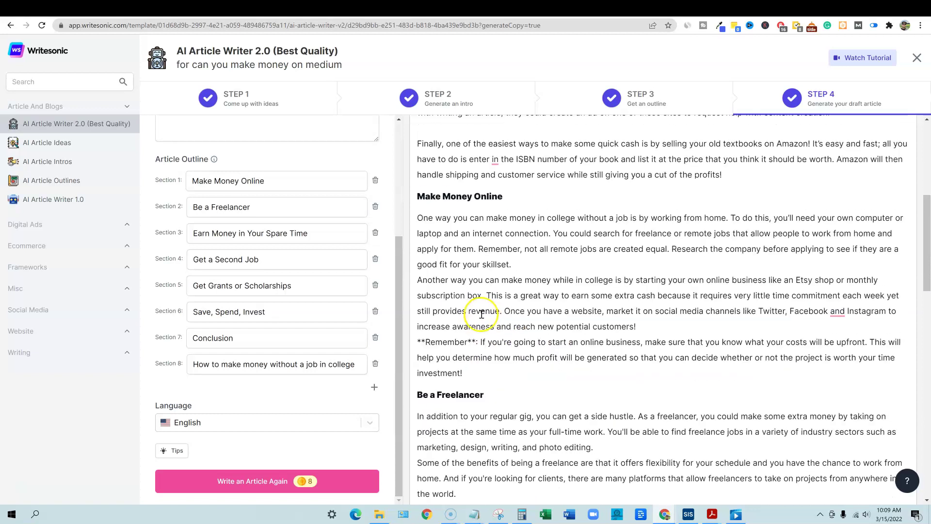
{"action": "scroll", "coordinate": [466, 291], "scroll_direction": "up", "scroll_amount": 2}
{"action": "scroll", "coordinate": [463, 291], "scroll_direction": "up", "scroll_amount": 2}
{"action": "scroll", "coordinate": [465, 291], "scroll_direction": "up", "scroll_amount": 1}
{"action": "scroll", "coordinate": [458, 292], "scroll_direction": "down", "scroll_amount": 5}
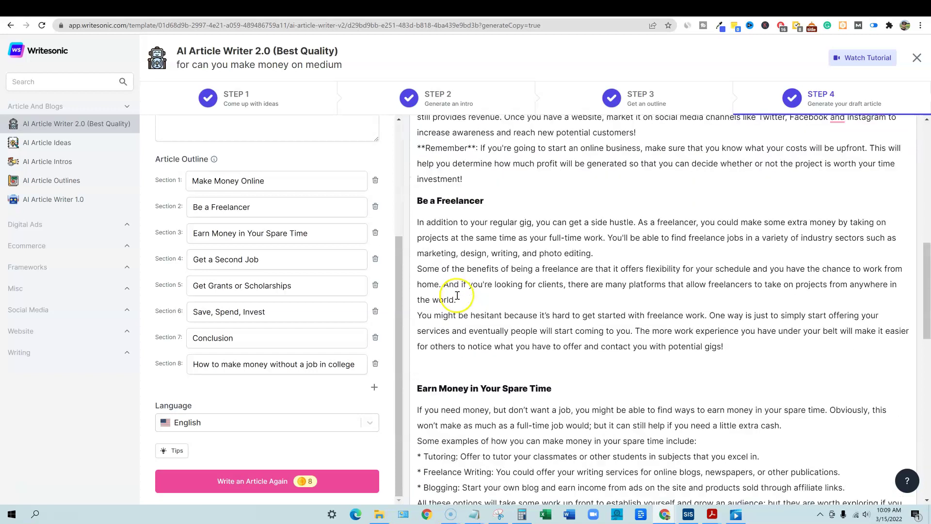
{"action": "scroll", "coordinate": [452, 298], "scroll_direction": "down", "scroll_amount": 4}
{"action": "scroll", "coordinate": [449, 364], "scroll_direction": "down", "scroll_amount": 3}
{"action": "scroll", "coordinate": [449, 404], "scroll_direction": "down", "scroll_amount": 4}
{"action": "scroll", "coordinate": [509, 379], "scroll_direction": "down", "scroll_amount": 3}
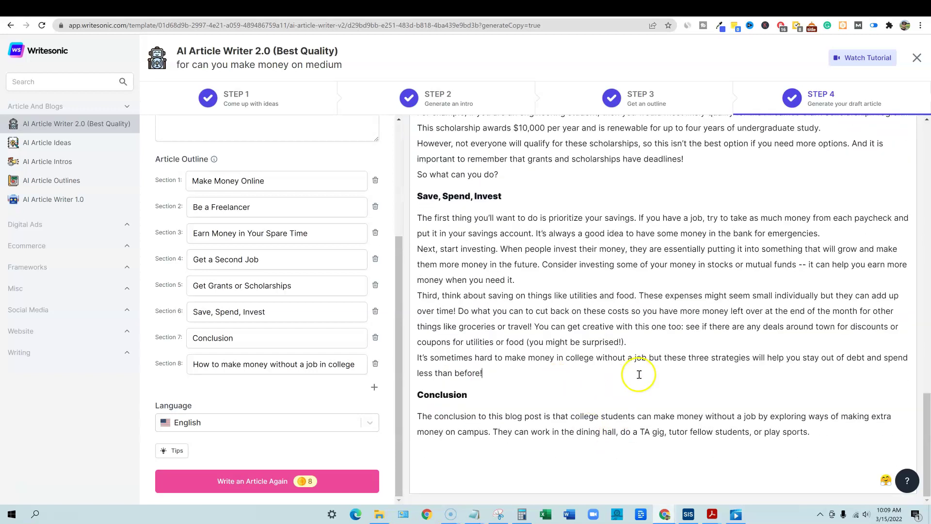
{"action": "scroll", "coordinate": [639, 374], "scroll_direction": "up", "scroll_amount": 3}
{"action": "scroll", "coordinate": [626, 437], "scroll_direction": "up", "scroll_amount": 3}
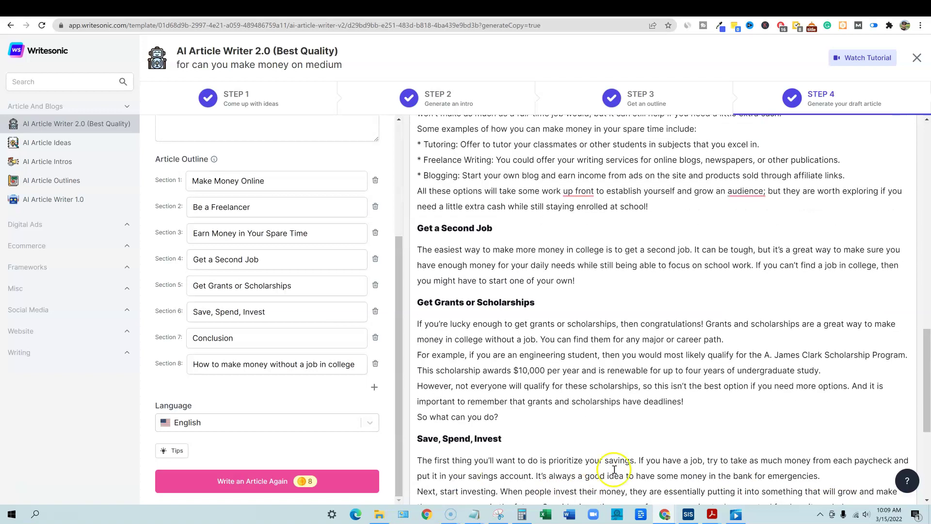
{"action": "scroll", "coordinate": [615, 472], "scroll_direction": "up", "scroll_amount": 5}
{"action": "scroll", "coordinate": [625, 459], "scroll_direction": "up", "scroll_amount": 5}
{"action": "scroll", "coordinate": [633, 452], "scroll_direction": "up", "scroll_amount": 2}
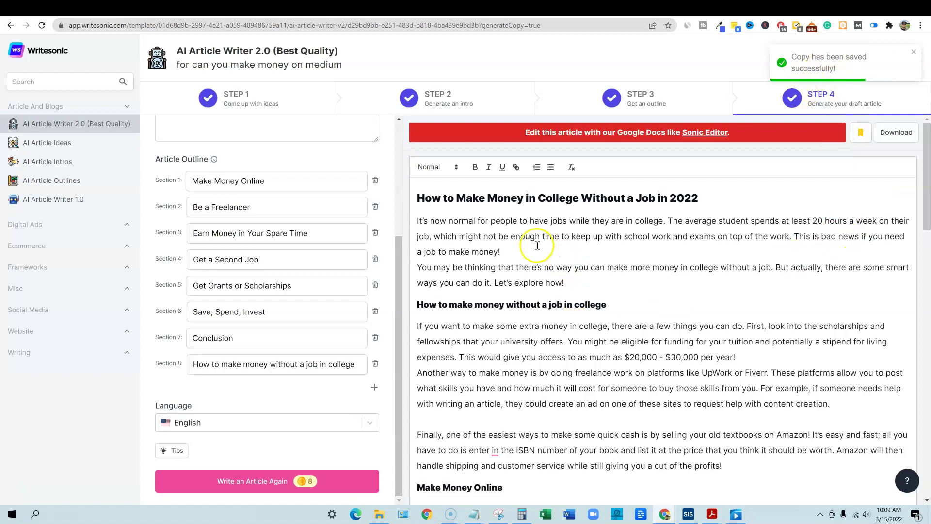
Select the entire article text, then clear the selection
{"action": "key", "text": "ctrl+a"}
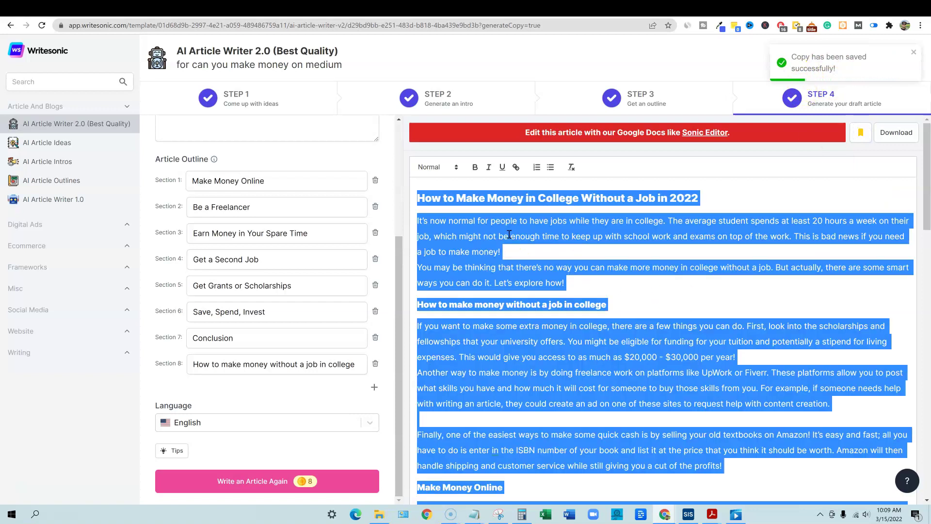
{"action": "left_click", "coordinate": [596, 223]}
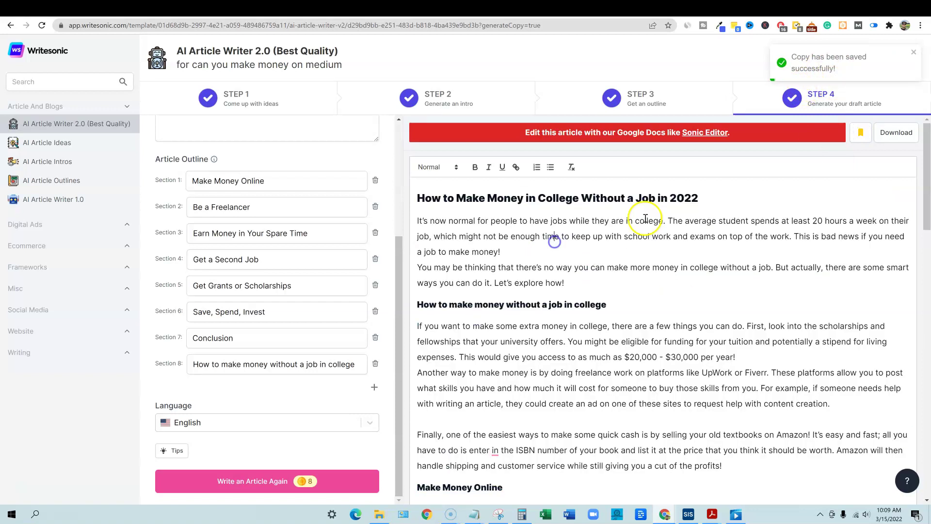
In the Sonic Editor, expand the scholarship-deadline sentences but discard the generated variations
{"action": "left_click", "coordinate": [703, 132]}
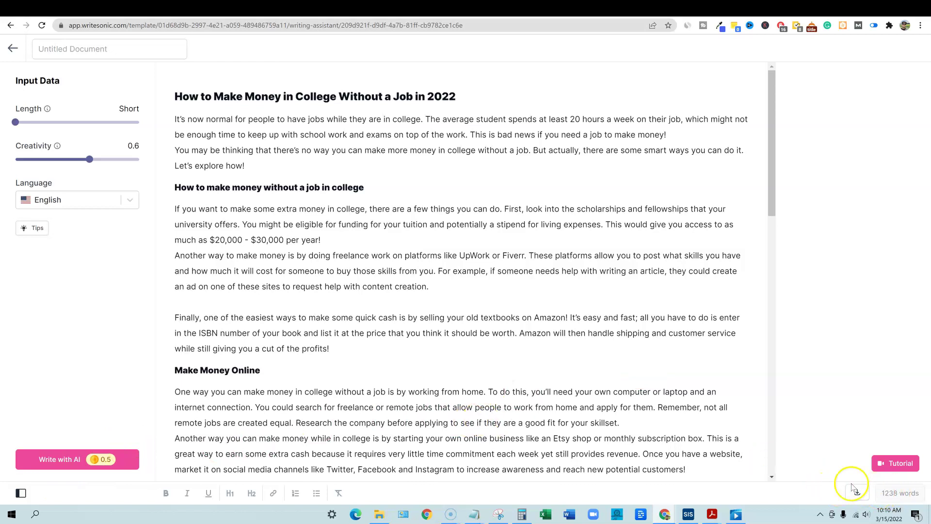
{"action": "scroll", "coordinate": [504, 354], "scroll_direction": "down", "scroll_amount": 4}
{"action": "scroll", "coordinate": [504, 354], "scroll_direction": "down", "scroll_amount": 4}
{"action": "scroll", "coordinate": [504, 354], "scroll_direction": "down", "scroll_amount": 4}
{"action": "scroll", "coordinate": [504, 353], "scroll_direction": "down", "scroll_amount": 2}
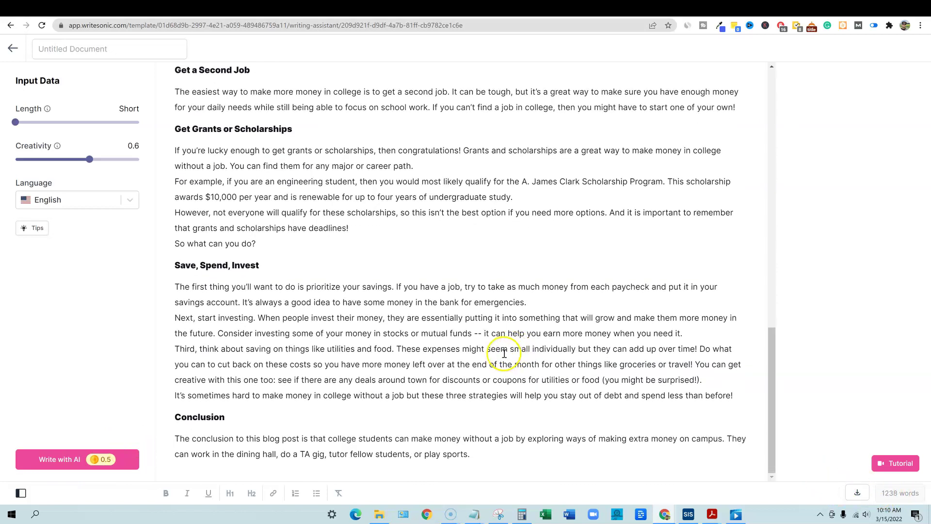
{"action": "scroll", "coordinate": [486, 350], "scroll_direction": "up", "scroll_amount": 3}
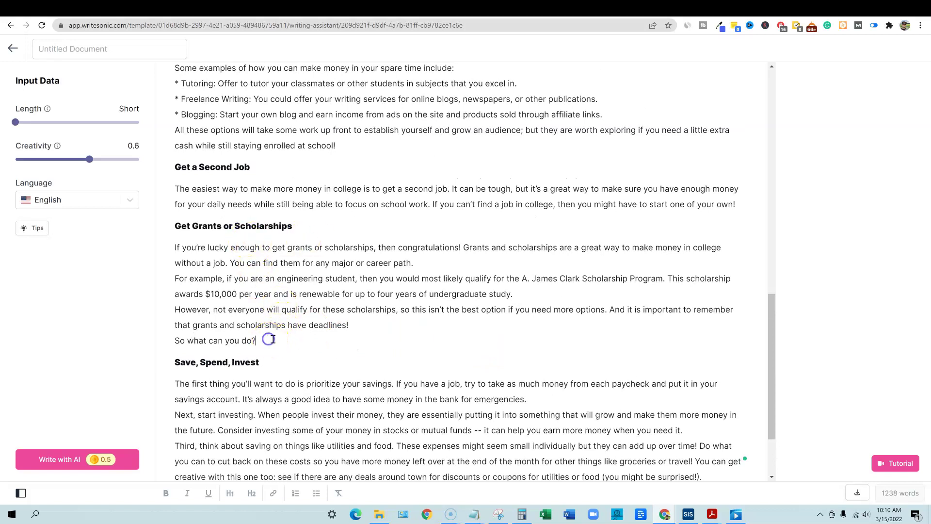
{"action": "left_click_drag", "start_coordinate": [269, 341], "coordinate": [175, 309]}
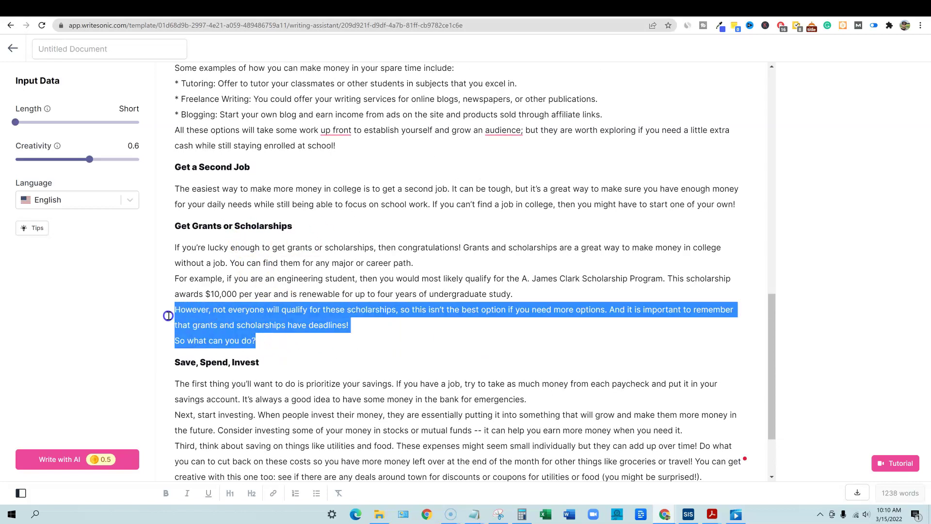
{"action": "left_click", "coordinate": [477, 280]}
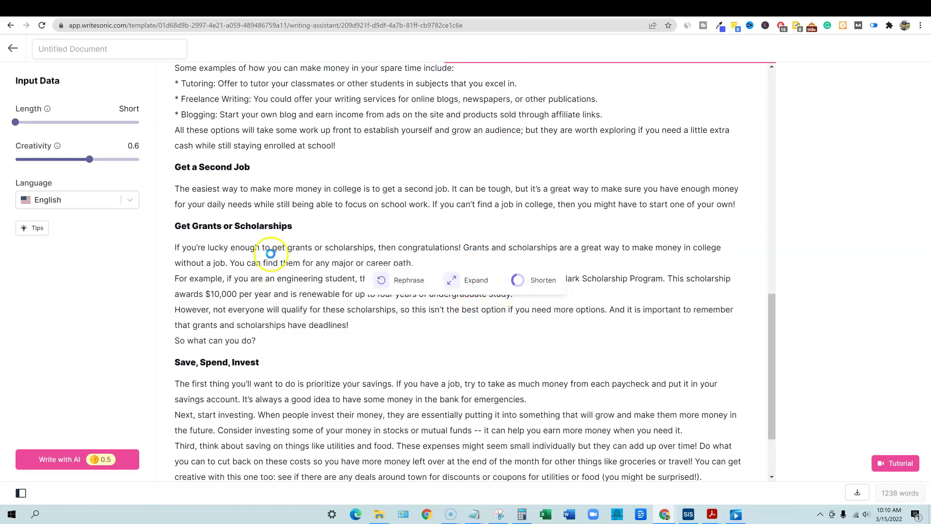
{"action": "left_click", "coordinate": [277, 382]}
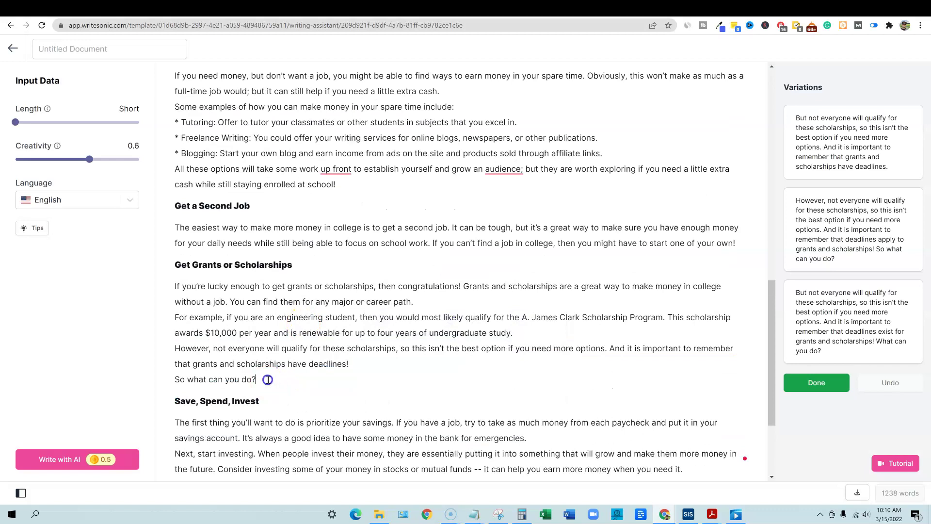
Expand the grants section's opening paragraph and insert the second scholarship variation
{"action": "left_click_drag", "start_coordinate": [413, 301], "coordinate": [179, 286]}
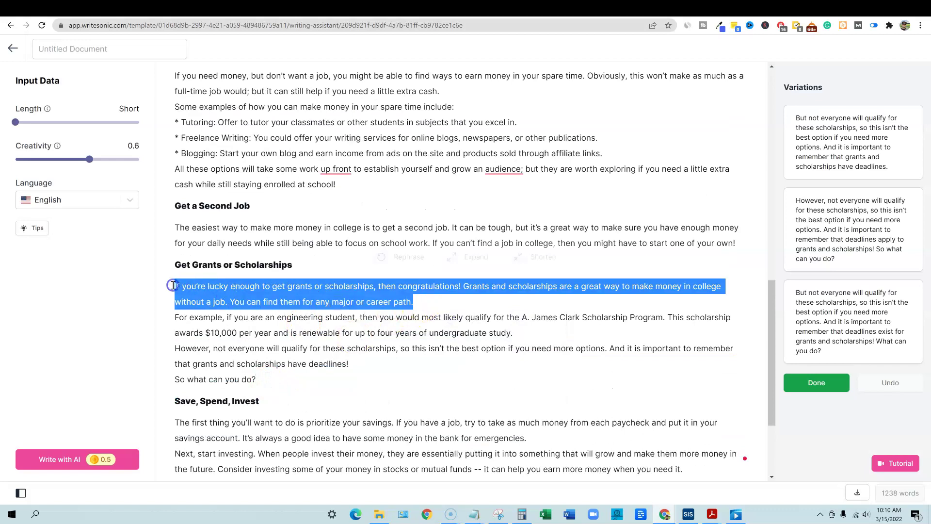
{"action": "left_click", "coordinate": [474, 257]}
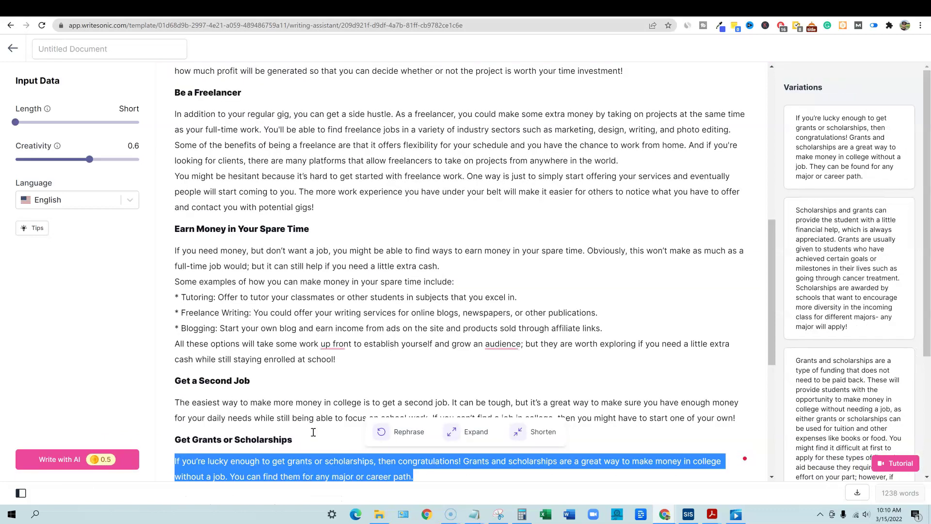
{"action": "scroll", "coordinate": [312, 434], "scroll_direction": "down", "scroll_amount": 3}
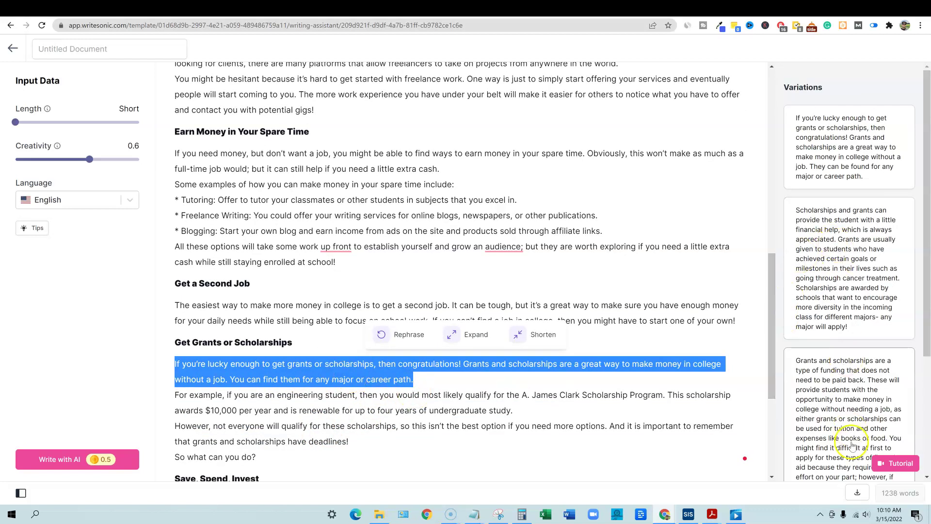
{"action": "scroll", "coordinate": [844, 364], "scroll_direction": "down", "scroll_amount": 3}
{"action": "scroll", "coordinate": [854, 428], "scroll_direction": "down", "scroll_amount": 2}
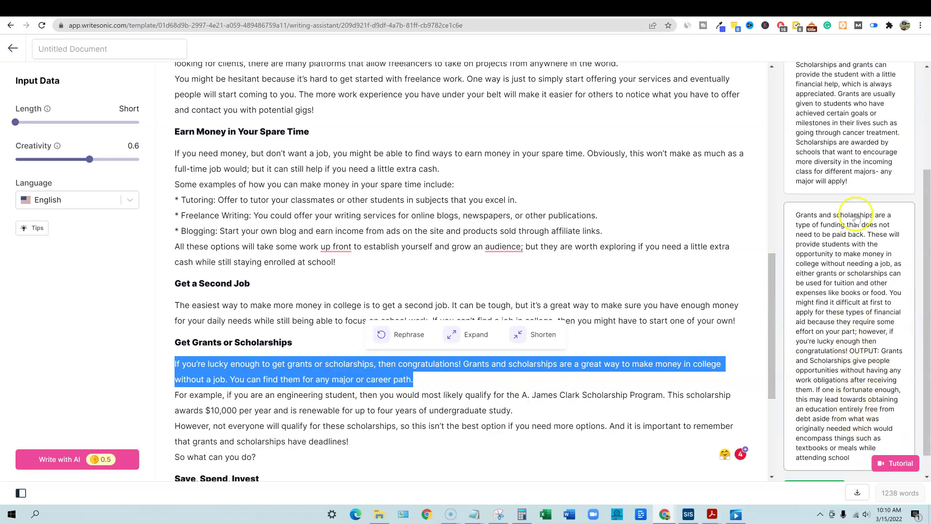
{"action": "scroll", "coordinate": [872, 363], "scroll_direction": "up", "scroll_amount": 1}
{"action": "scroll", "coordinate": [877, 393], "scroll_direction": "up", "scroll_amount": 2}
{"action": "scroll", "coordinate": [882, 426], "scroll_direction": "up", "scroll_amount": 2}
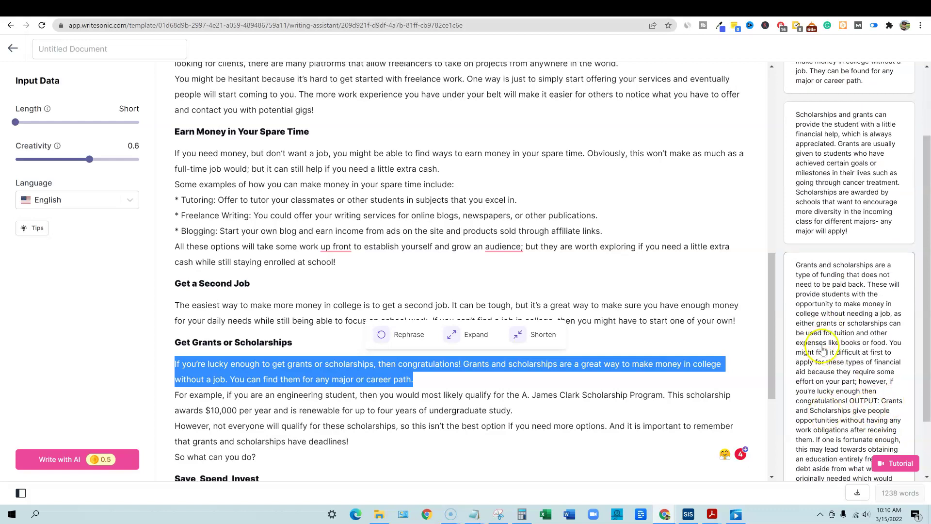
{"action": "scroll", "coordinate": [837, 328], "scroll_direction": "up", "scroll_amount": 3}
{"action": "left_click", "coordinate": [849, 268]}
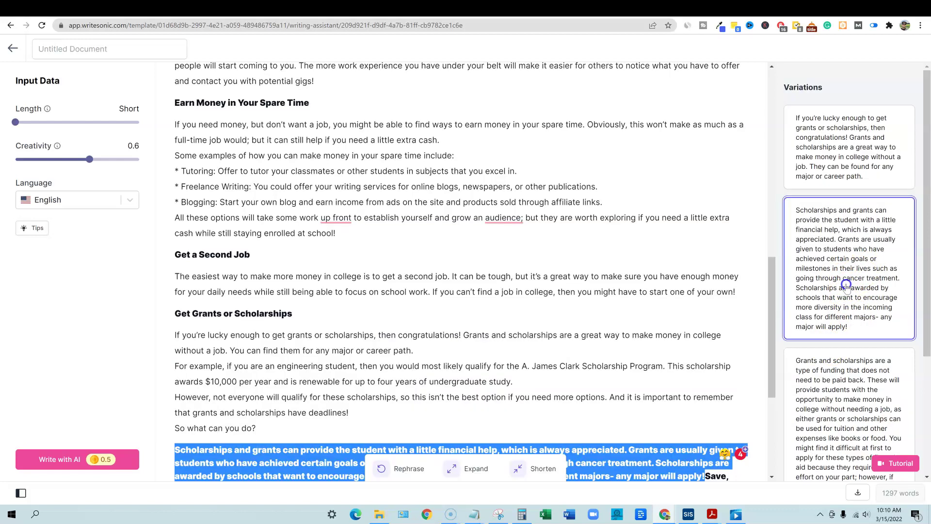
{"action": "scroll", "coordinate": [509, 378], "scroll_direction": "down", "scroll_amount": 2}
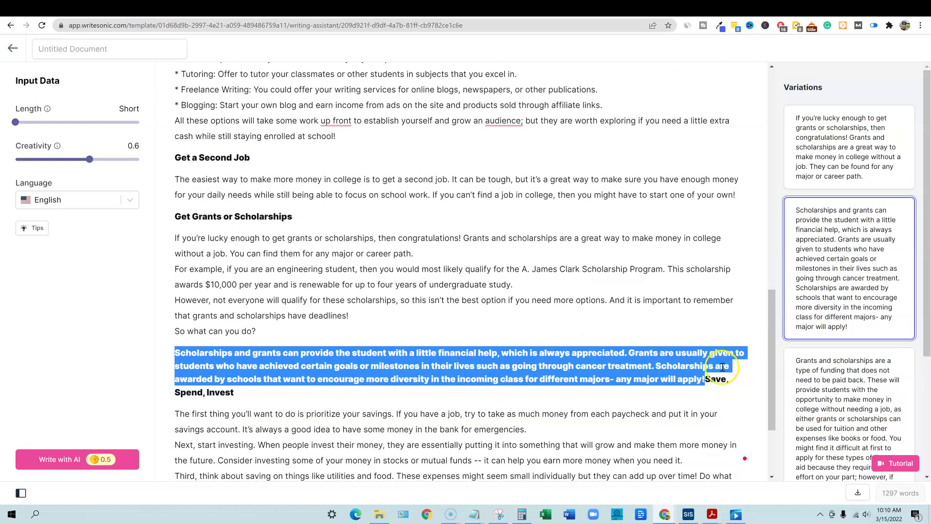
Delete the merged 'Save, Spend, Invest' text after the new paragraph and select it for unbolding
{"action": "left_click", "coordinate": [309, 369]}
{"action": "scroll", "coordinate": [309, 369], "scroll_direction": "down", "scroll_amount": 1}
{"action": "scroll", "coordinate": [240, 334], "scroll_direction": "up", "scroll_amount": 1}
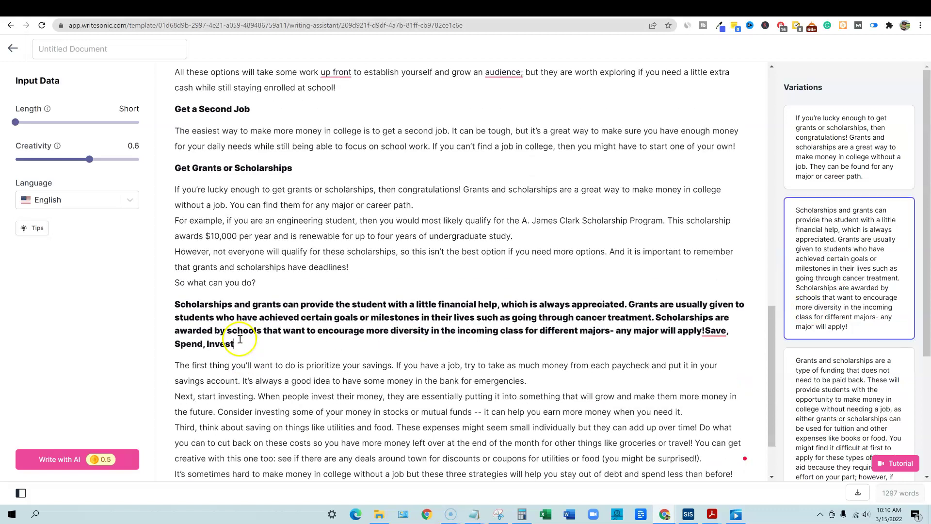
{"action": "double_click", "coordinate": [227, 344]}
{"action": "left_click", "coordinate": [225, 344]}
{"action": "left_click", "coordinate": [226, 344]}
{"action": "double_click", "coordinate": [215, 345]}
{"action": "left_click", "coordinate": [710, 331], "text": "shift"}
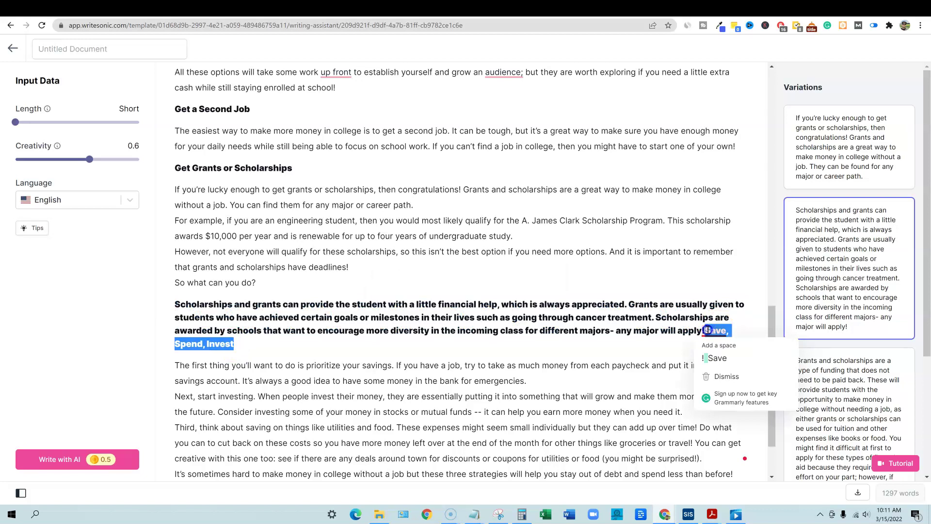
{"action": "key", "text": "Delete"}
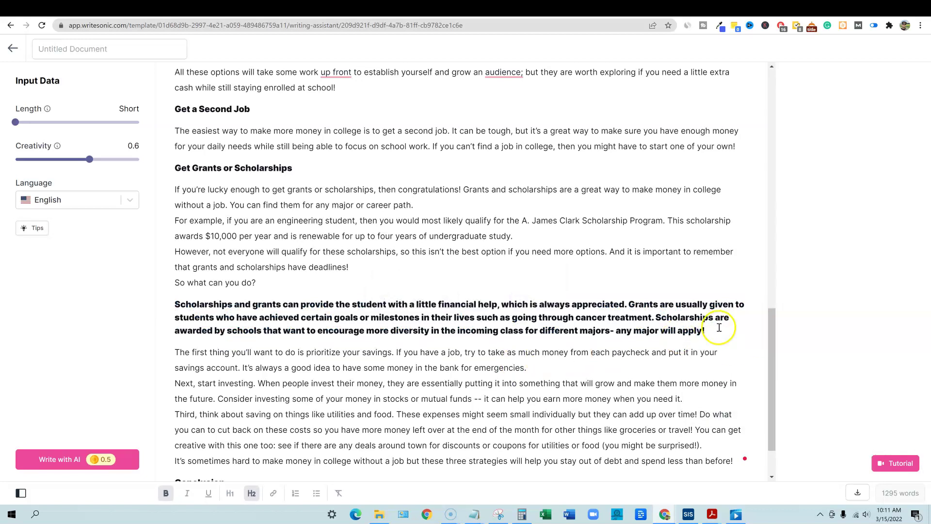
{"action": "left_click_drag", "start_coordinate": [707, 330], "coordinate": [135, 303]}
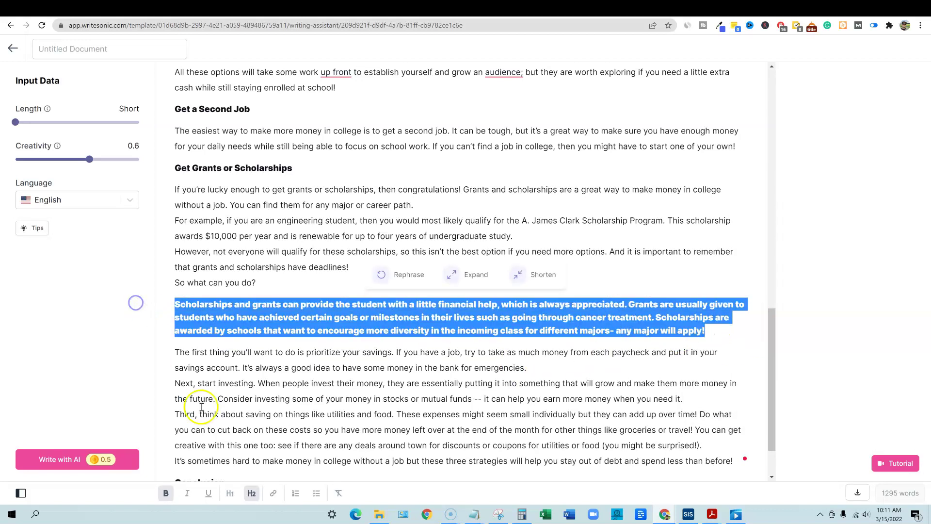
Unbold the paragraph, then expand the prioritizing-savings paragraph and insert the first variation
{"action": "left_click", "coordinate": [251, 493]}
{"action": "scroll", "coordinate": [426, 300], "scroll_direction": "down", "scroll_amount": 2}
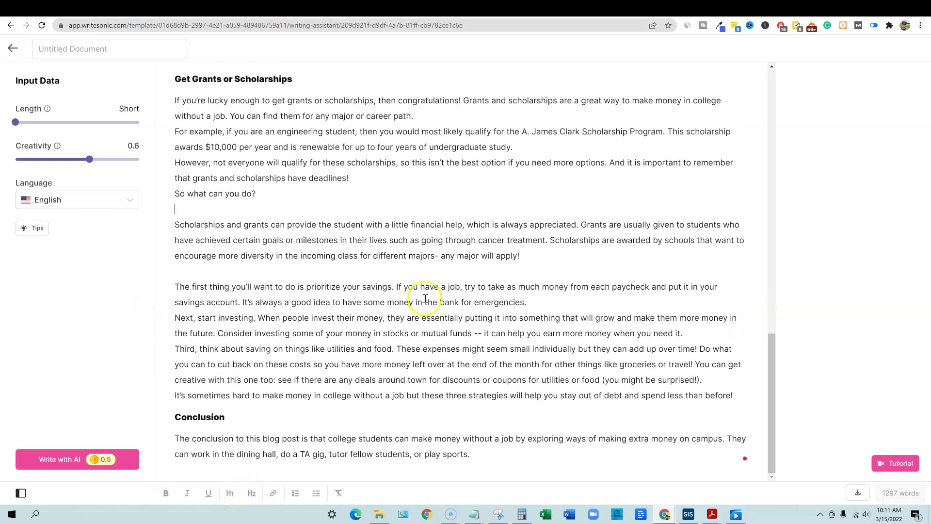
{"action": "key", "text": "Return"}
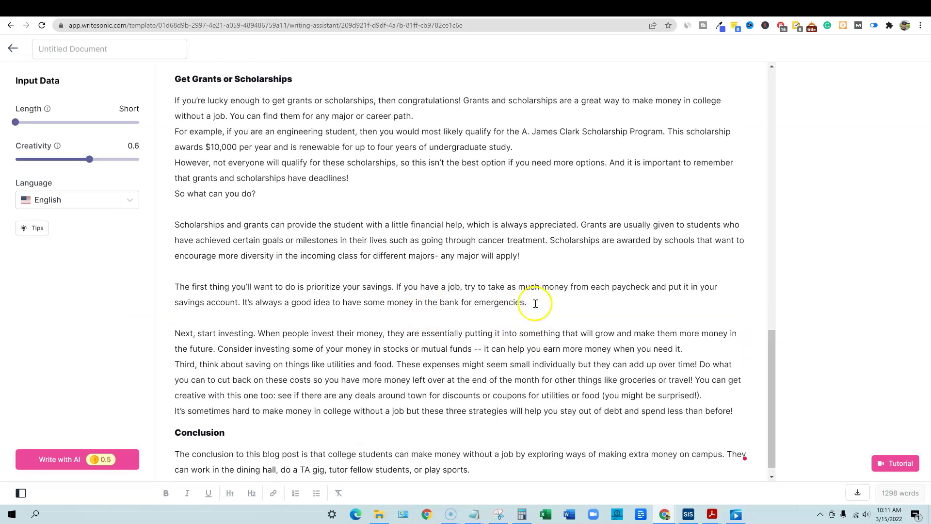
{"action": "left_click_drag", "start_coordinate": [527, 302], "coordinate": [170, 281]}
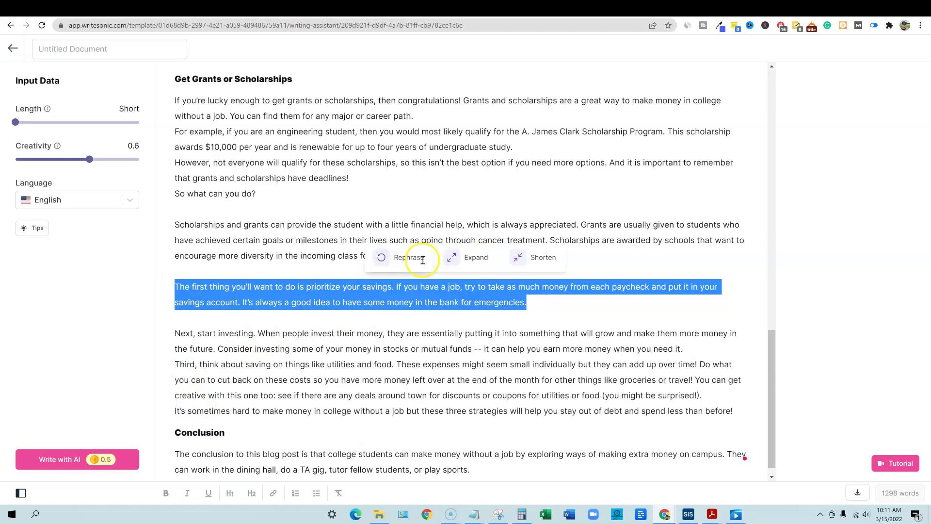
{"action": "left_click", "coordinate": [472, 258]}
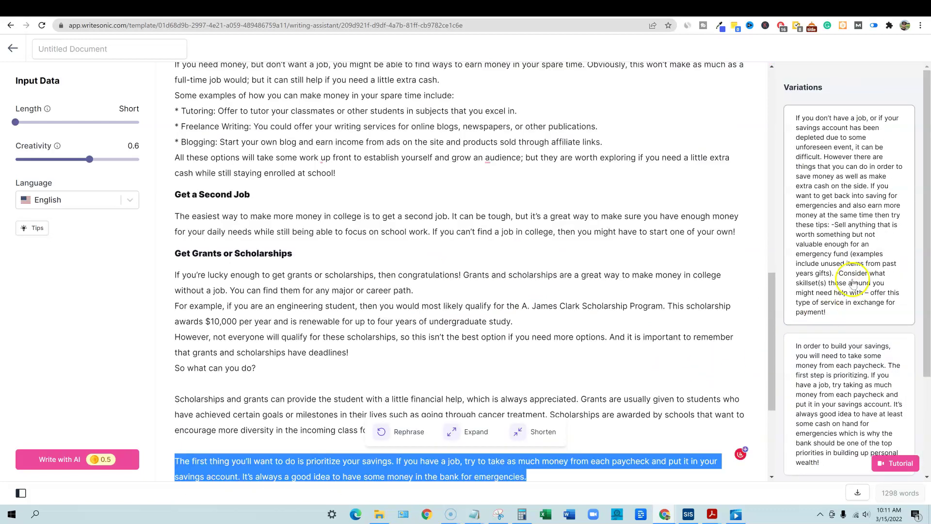
{"action": "scroll", "coordinate": [598, 368], "scroll_direction": "down", "scroll_amount": 1}
{"action": "scroll", "coordinate": [598, 367], "scroll_direction": "down", "scroll_amount": 1}
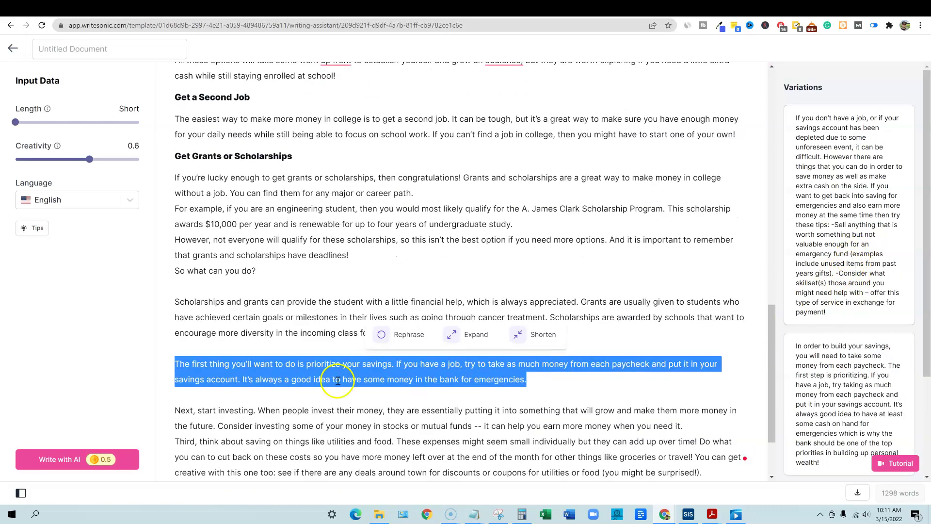
{"action": "left_click", "coordinate": [824, 242]}
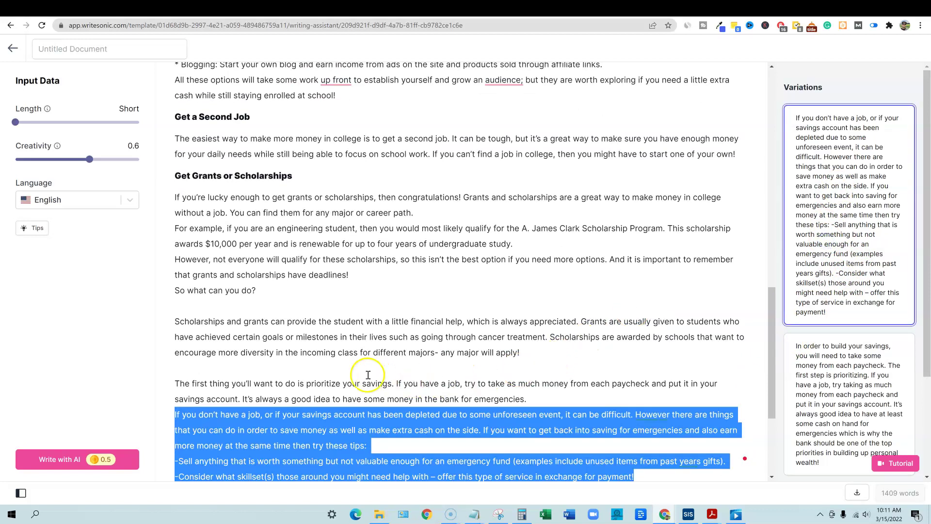
{"action": "scroll", "coordinate": [367, 376], "scroll_direction": "down", "scroll_amount": 1}
Separate the inserted saving-tips passage with blank lines before and after it
{"action": "left_click", "coordinate": [566, 248]}
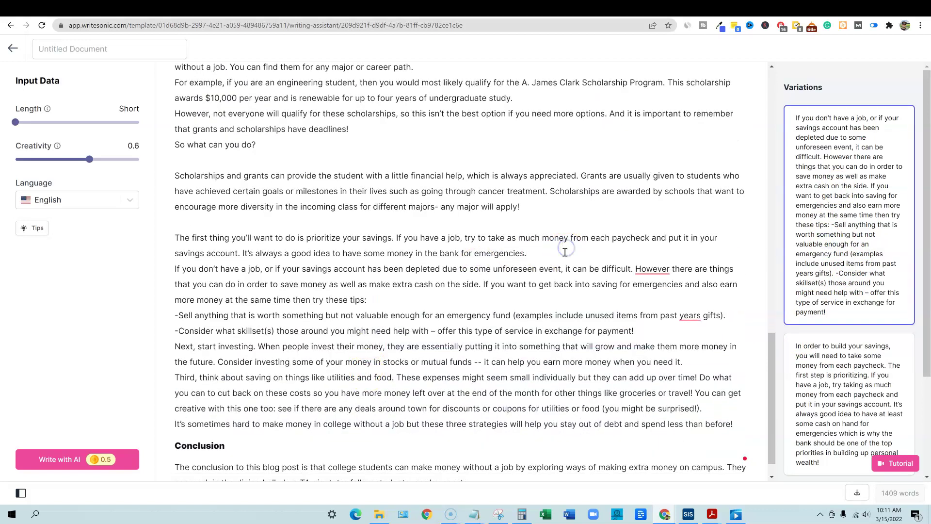
{"action": "key", "text": "Return"}
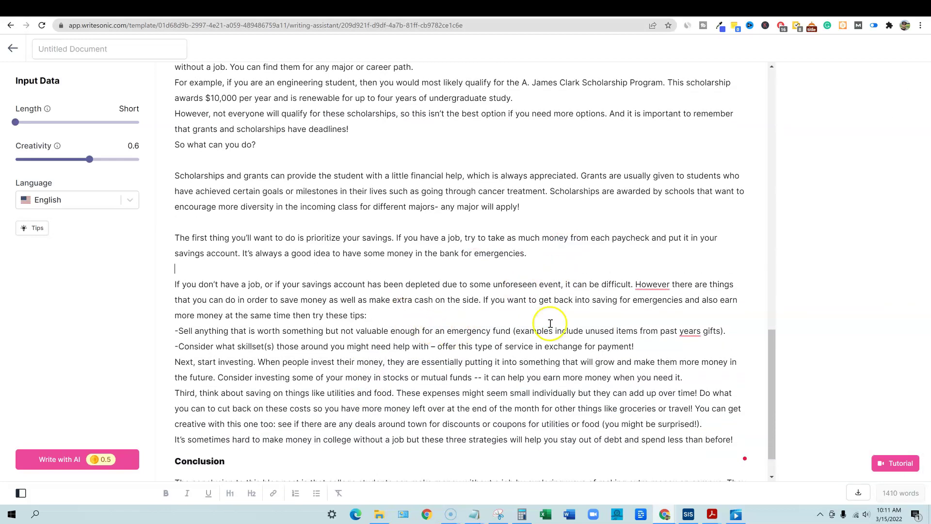
{"action": "left_click", "coordinate": [642, 347]}
{"action": "key", "text": "Return"}
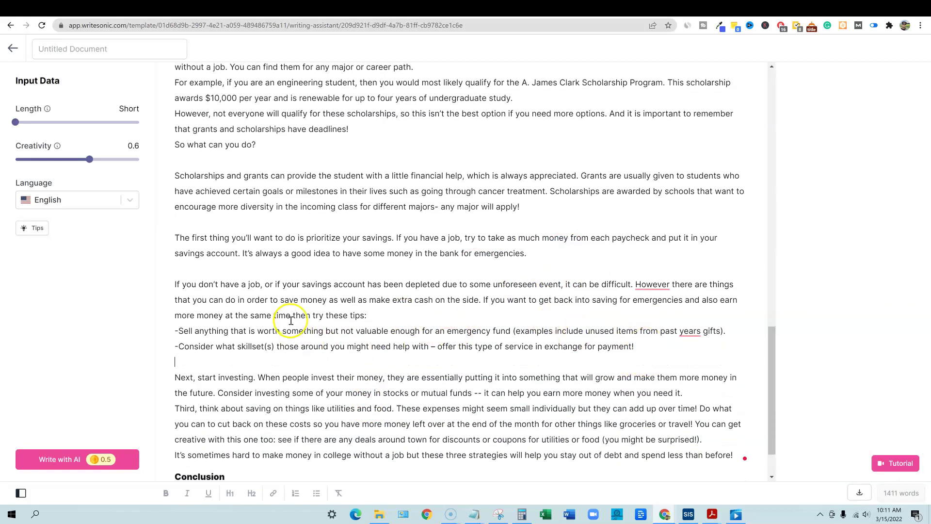
{"action": "scroll", "coordinate": [231, 358], "scroll_direction": "down", "scroll_amount": 1}
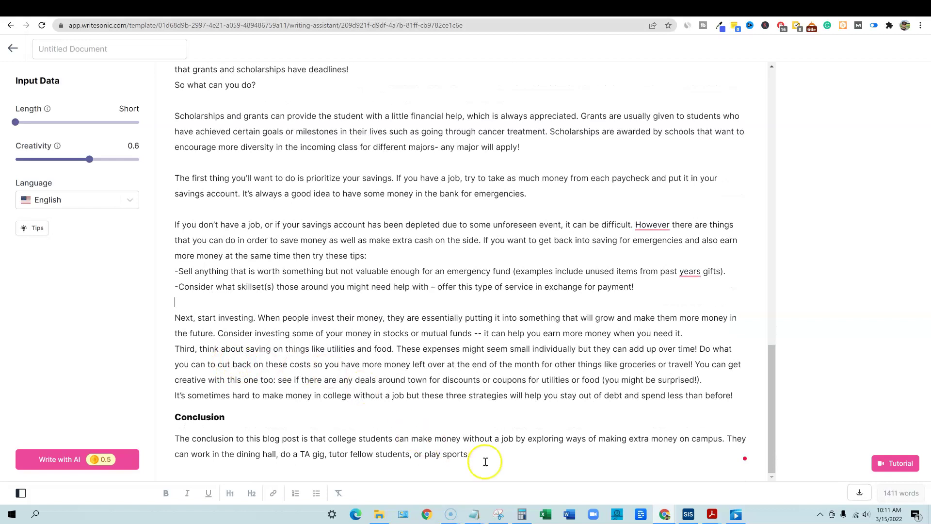
Write with AI twice at the Conclusion's end to add closing sentences and a thank-you note
{"action": "left_click", "coordinate": [70, 460]}
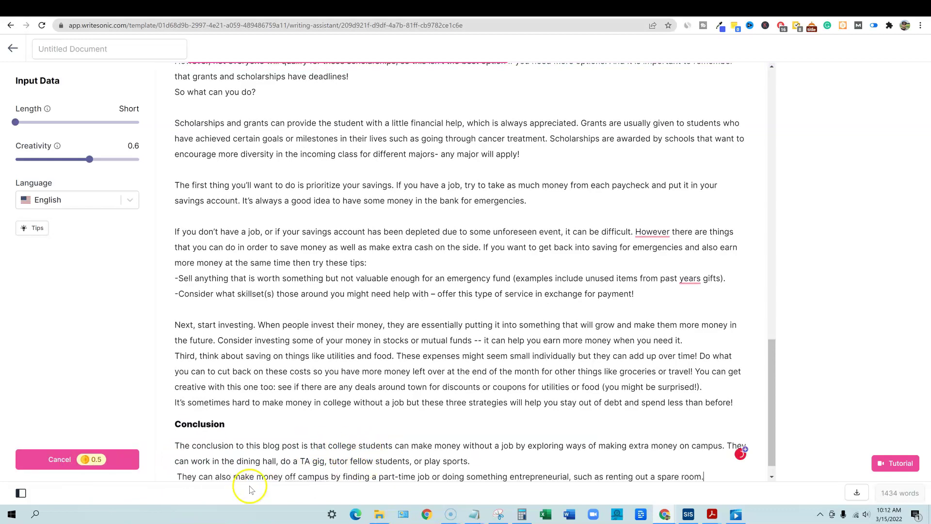
{"action": "left_click", "coordinate": [702, 454]}
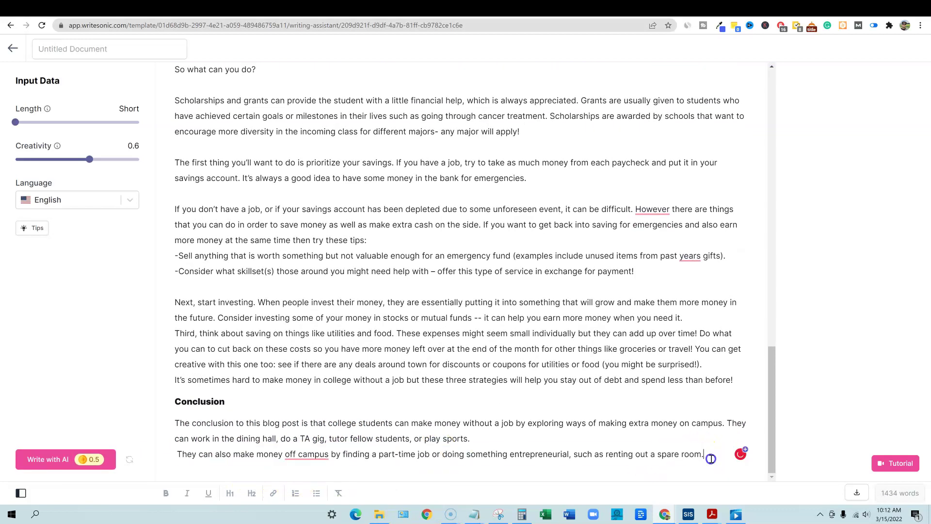
{"action": "left_click", "coordinate": [66, 459]}
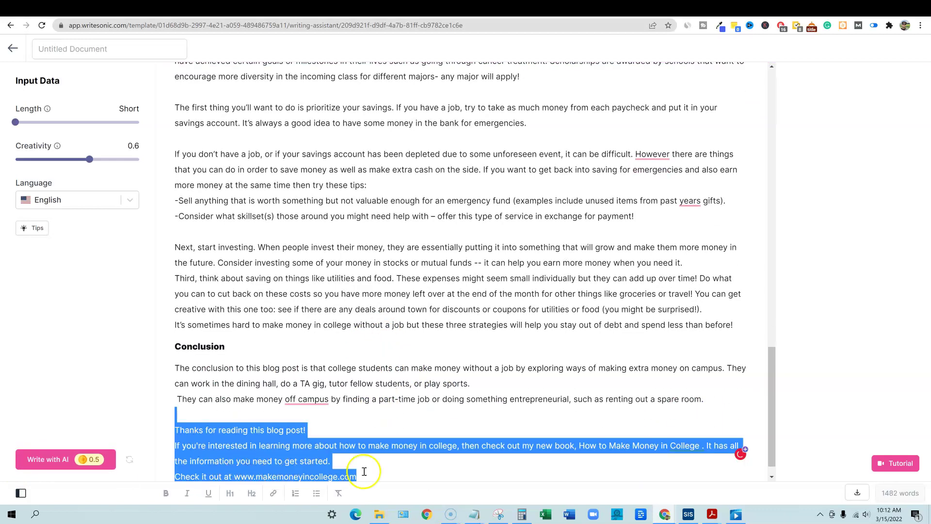
{"action": "left_click", "coordinate": [408, 471]}
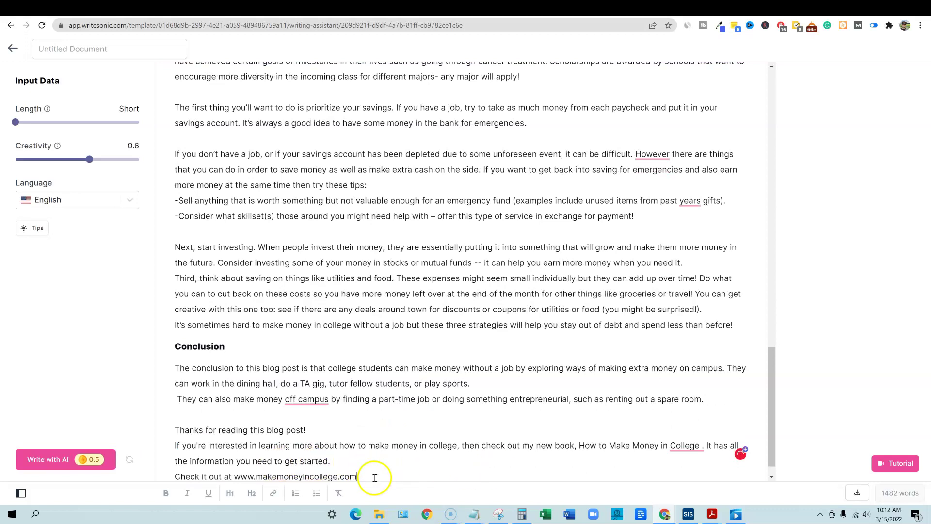
Delete the closing 'Check it out at' website line
{"action": "left_click_drag", "start_coordinate": [356, 476], "coordinate": [168, 463]}
{"action": "key", "text": "BackSpace"}
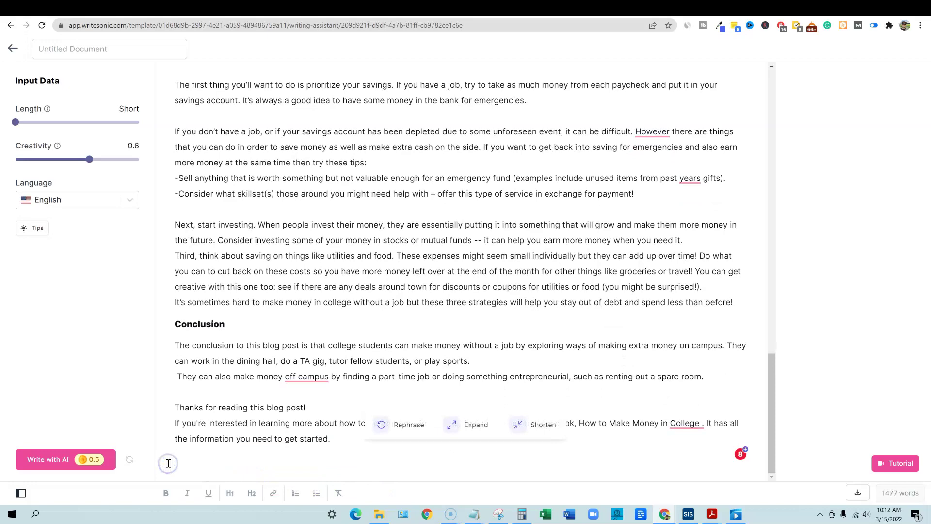
{"action": "scroll", "coordinate": [369, 430], "scroll_direction": "up", "scroll_amount": 5}
{"action": "scroll", "coordinate": [400, 422], "scroll_direction": "up", "scroll_amount": 3}
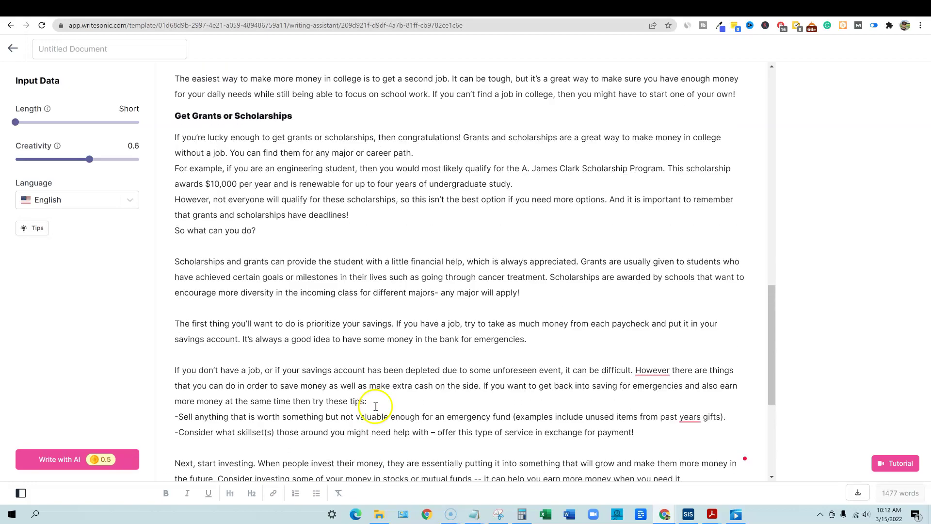
{"action": "scroll", "coordinate": [445, 415], "scroll_direction": "up", "scroll_amount": 3}
{"action": "scroll", "coordinate": [445, 414], "scroll_direction": "up", "scroll_amount": 3}
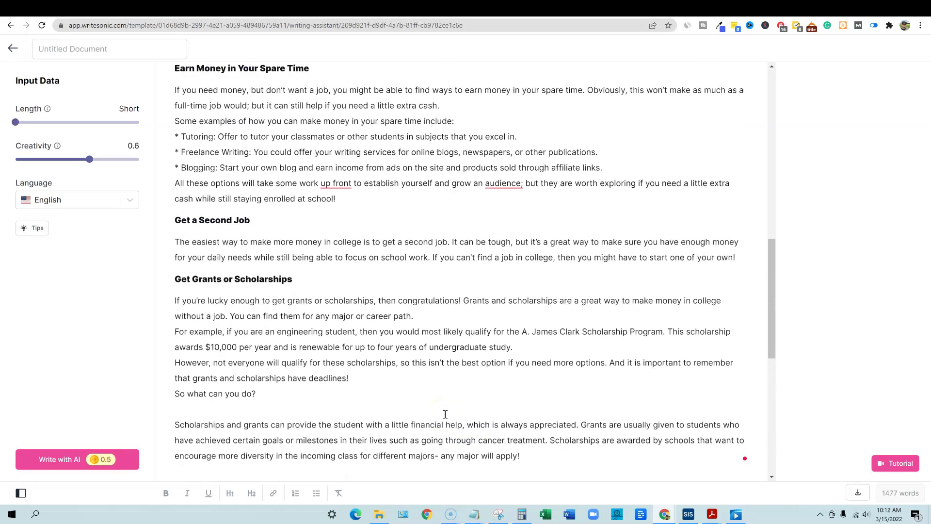
{"action": "scroll", "coordinate": [444, 415], "scroll_direction": "up", "scroll_amount": 3}
{"action": "scroll", "coordinate": [445, 415], "scroll_direction": "up", "scroll_amount": 4}
{"action": "scroll", "coordinate": [445, 415], "scroll_direction": "up", "scroll_amount": 3}
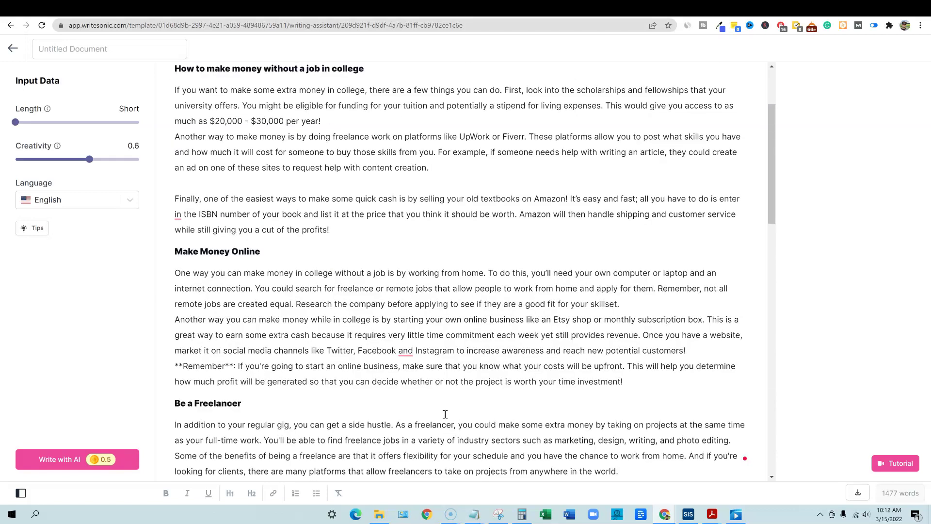
{"action": "scroll", "coordinate": [444, 415], "scroll_direction": "up", "scroll_amount": 3}
{"action": "scroll", "coordinate": [444, 415], "scroll_direction": "up", "scroll_amount": 3}
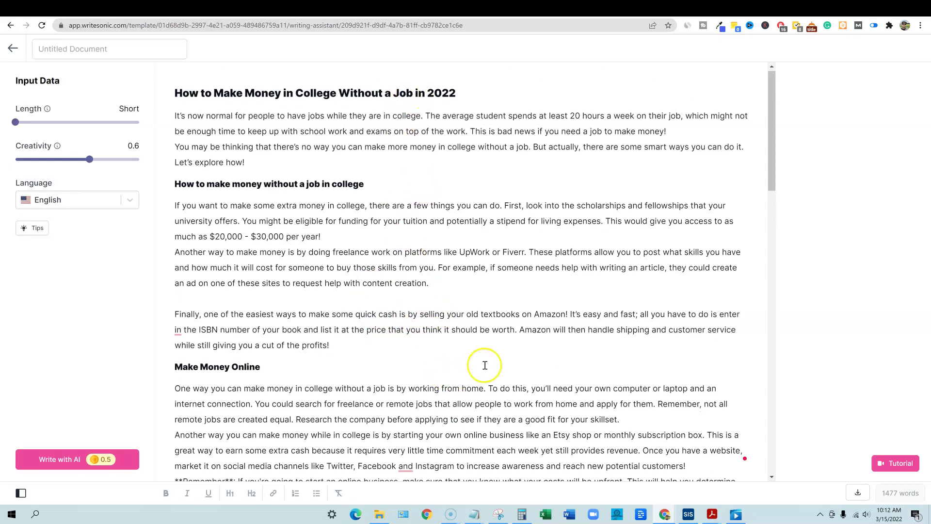
{"action": "scroll", "coordinate": [485, 363], "scroll_direction": "down", "scroll_amount": 3}
{"action": "scroll", "coordinate": [485, 364], "scroll_direction": "down", "scroll_amount": 2}
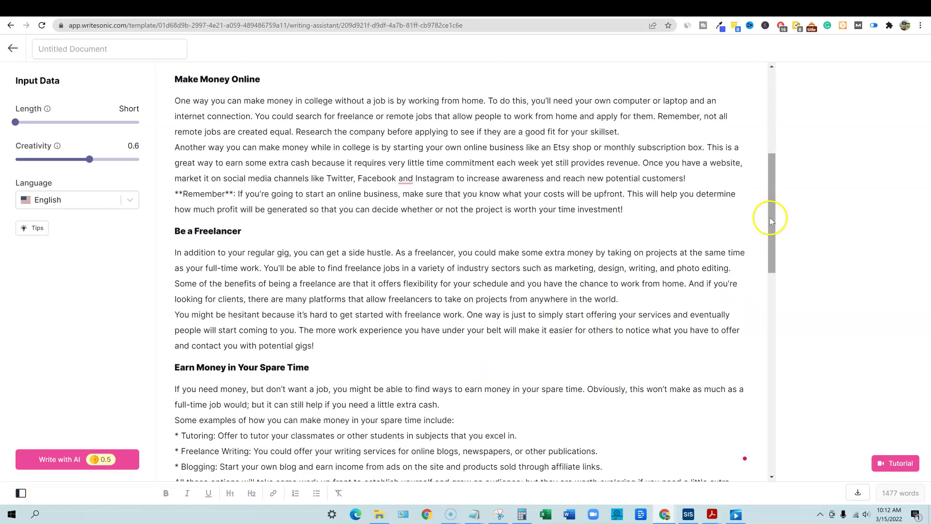
{"action": "left_click_drag", "start_coordinate": [769, 218], "coordinate": [764, 436]}
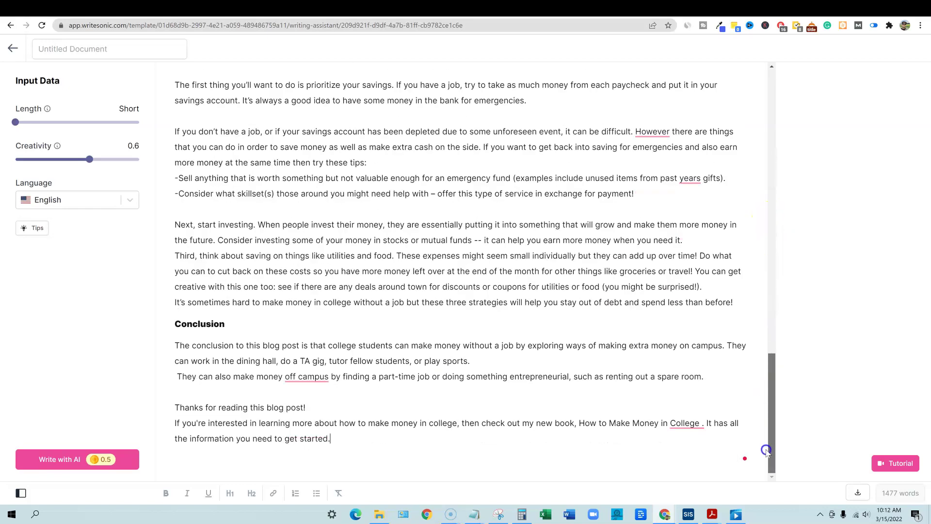
{"action": "scroll", "coordinate": [520, 357], "scroll_direction": "up", "scroll_amount": 8}
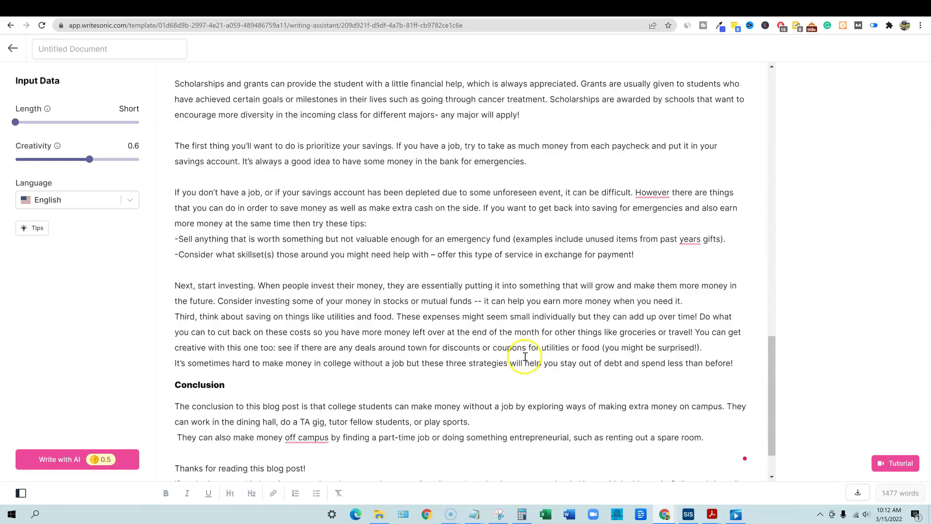
Set Creativity to 0.6 and drag Length to Long, triggering the Upgrade your Plan notice
{"action": "left_click_drag", "start_coordinate": [61, 159], "coordinate": [92, 158]}
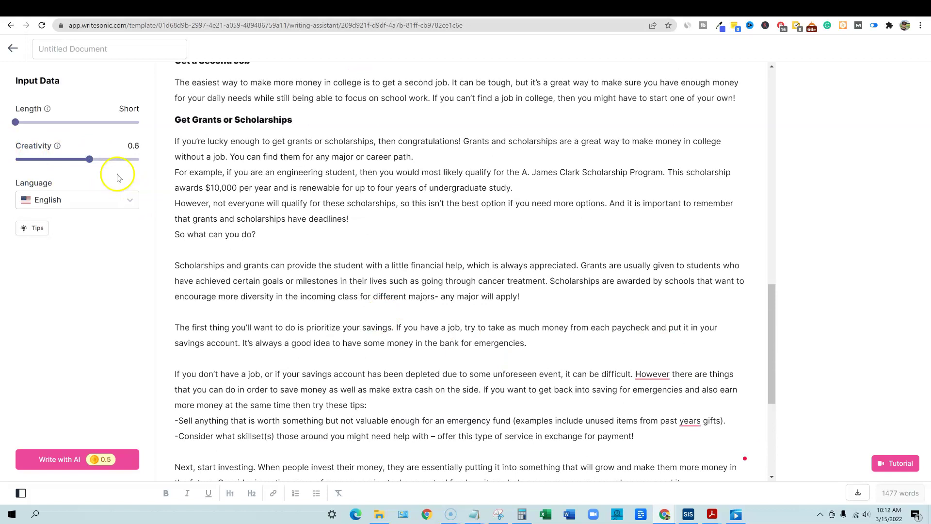
{"action": "left_click_drag", "start_coordinate": [16, 122], "coordinate": [139, 121]}
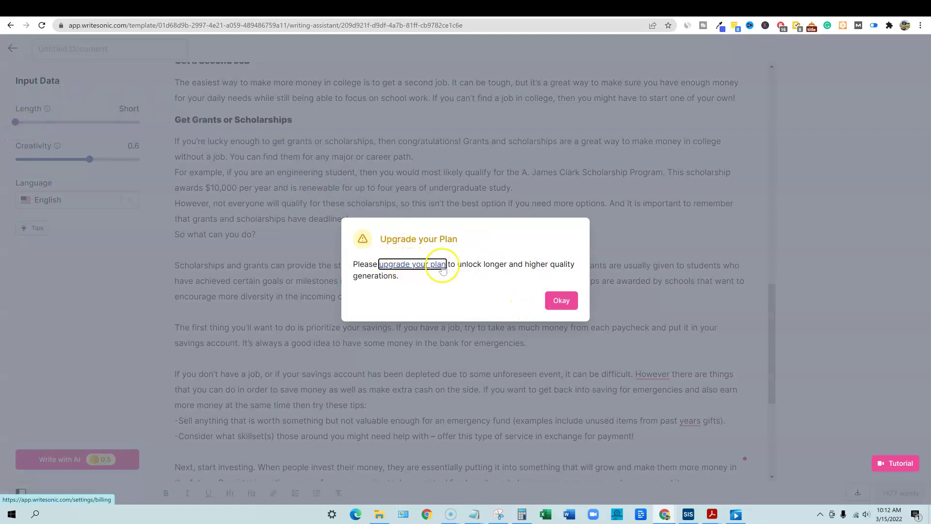
Click Okay to dismiss the Upgrade your Plan notice
{"action": "left_click", "coordinate": [561, 300]}
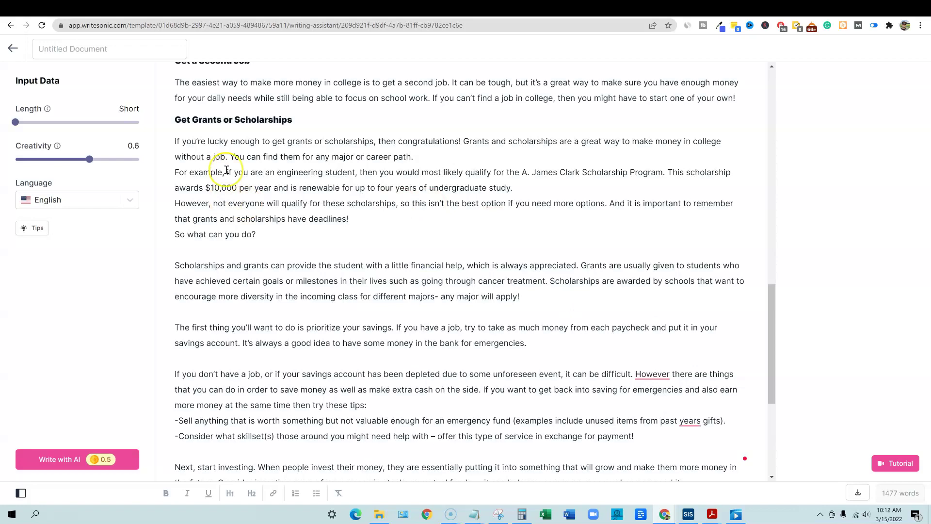
{"action": "scroll", "coordinate": [225, 166], "scroll_direction": "up", "scroll_amount": 5}
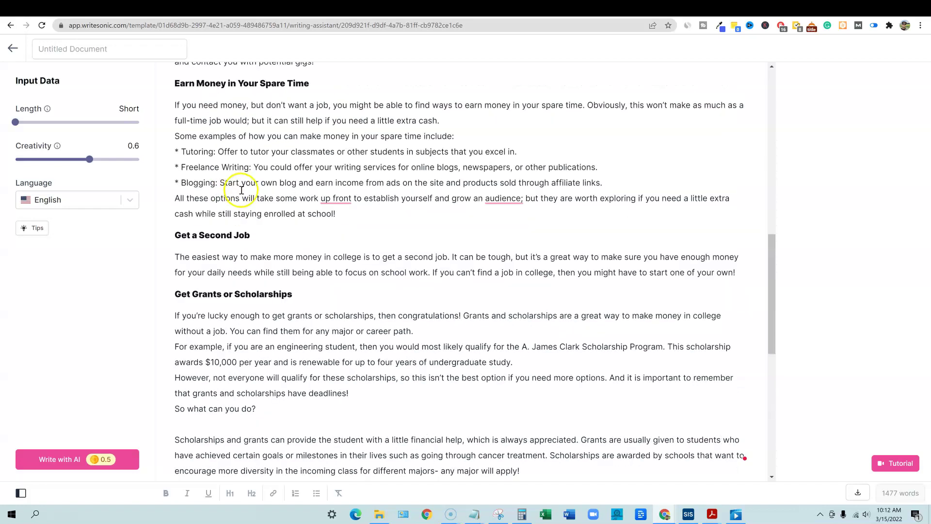
{"action": "scroll", "coordinate": [225, 166], "scroll_direction": "up", "scroll_amount": 5}
{"action": "scroll", "coordinate": [240, 175], "scroll_direction": "up", "scroll_amount": 5}
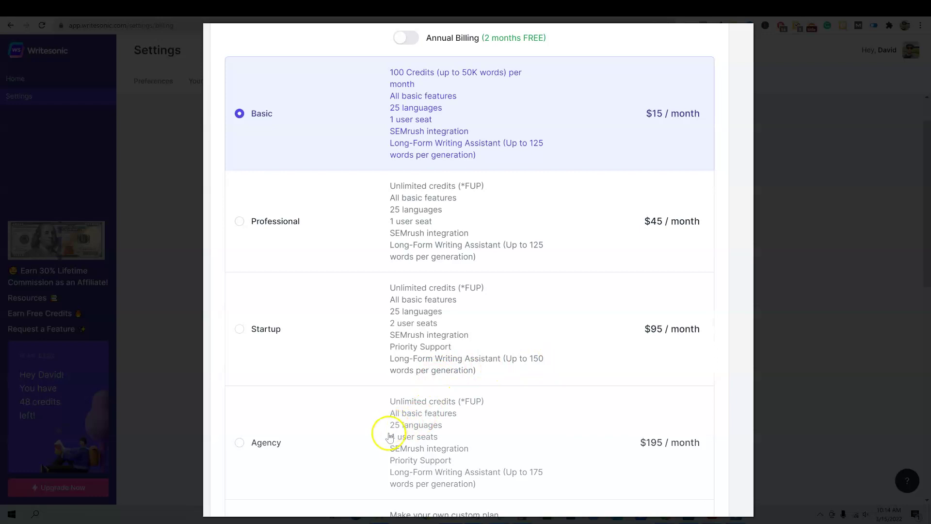
{"action": "scroll", "coordinate": [436, 437], "scroll_direction": "down", "scroll_amount": 1}
{"action": "scroll", "coordinate": [436, 438], "scroll_direction": "down", "scroll_amount": 1}
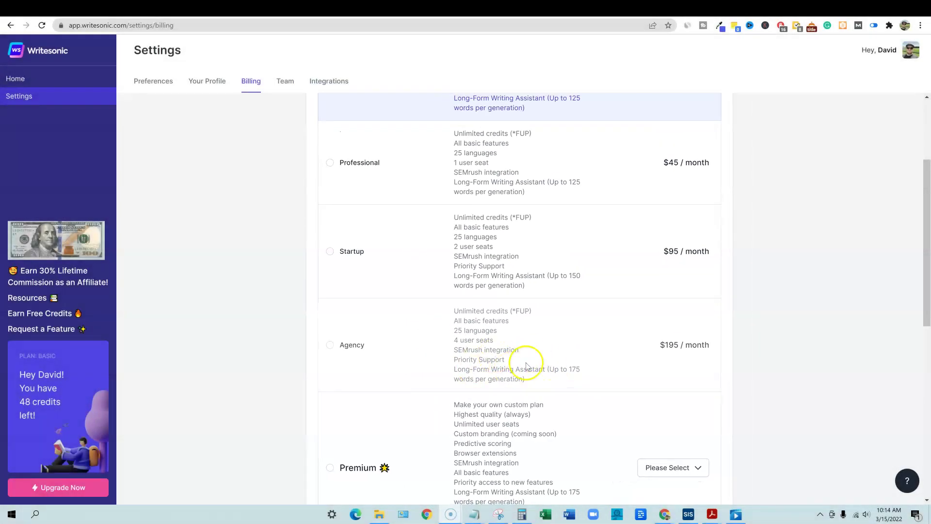
{"action": "scroll", "coordinate": [624, 368], "scroll_direction": "up", "scroll_amount": 1}
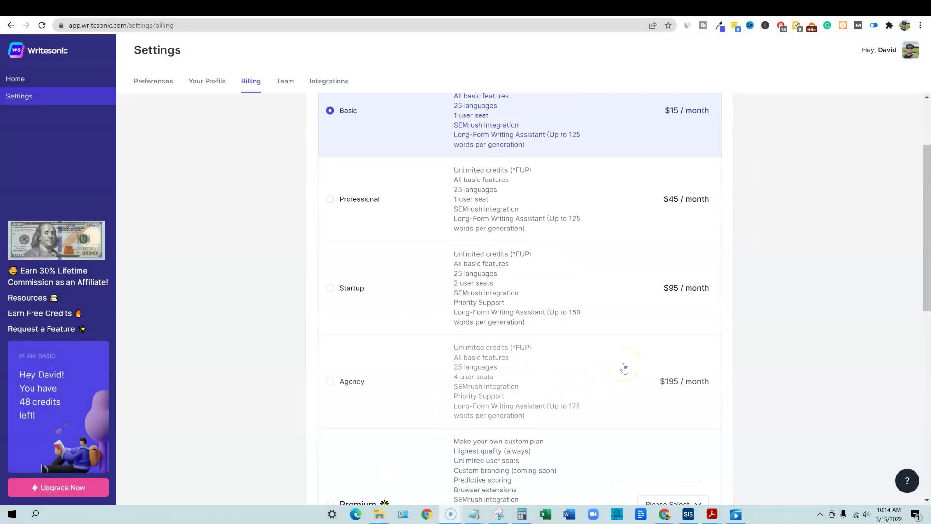